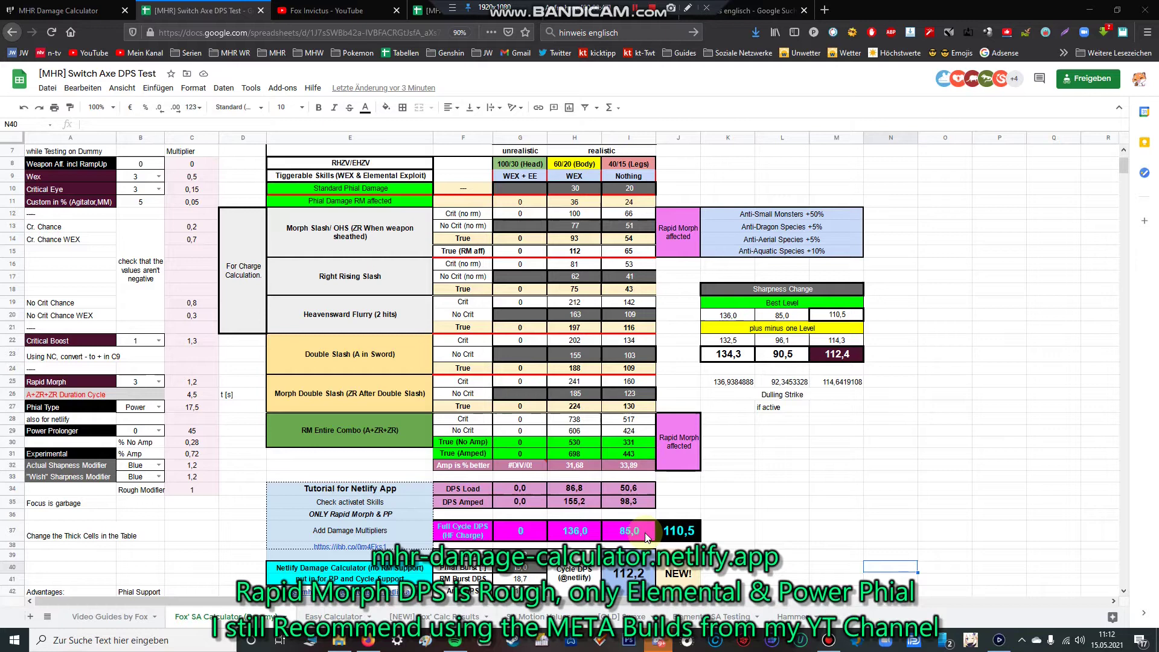
Step: Glance over the MHR Damage Calculator's default inputs, then return to the Switch Axe spreadsheet
left_click(100, 6)
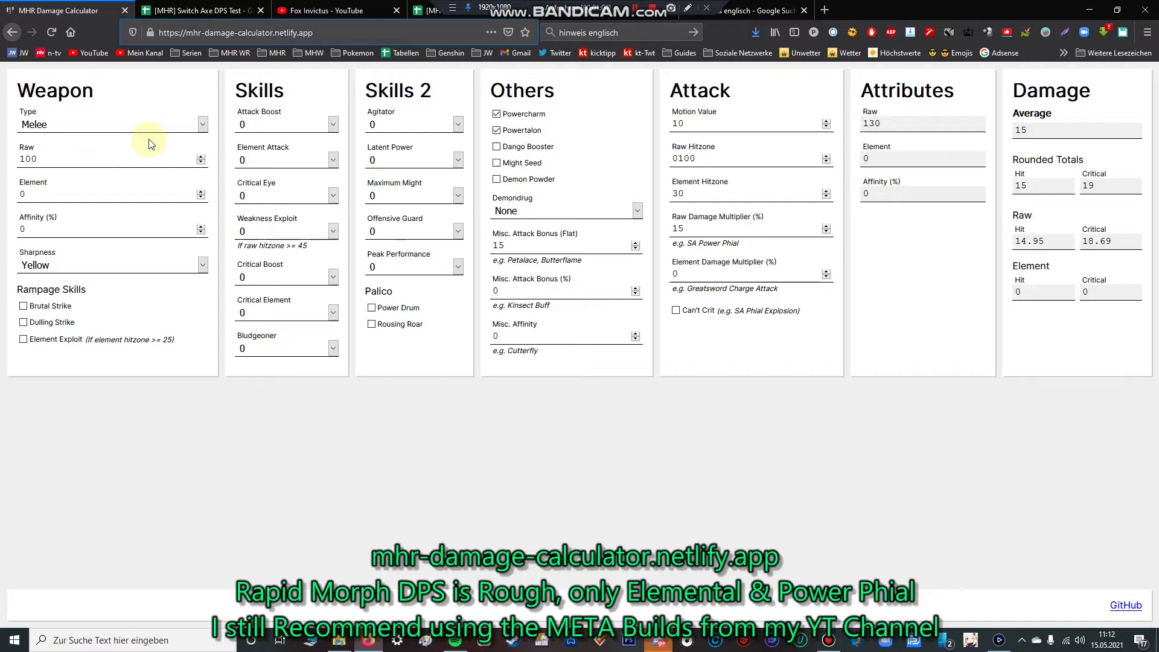
left_click(199, 11)
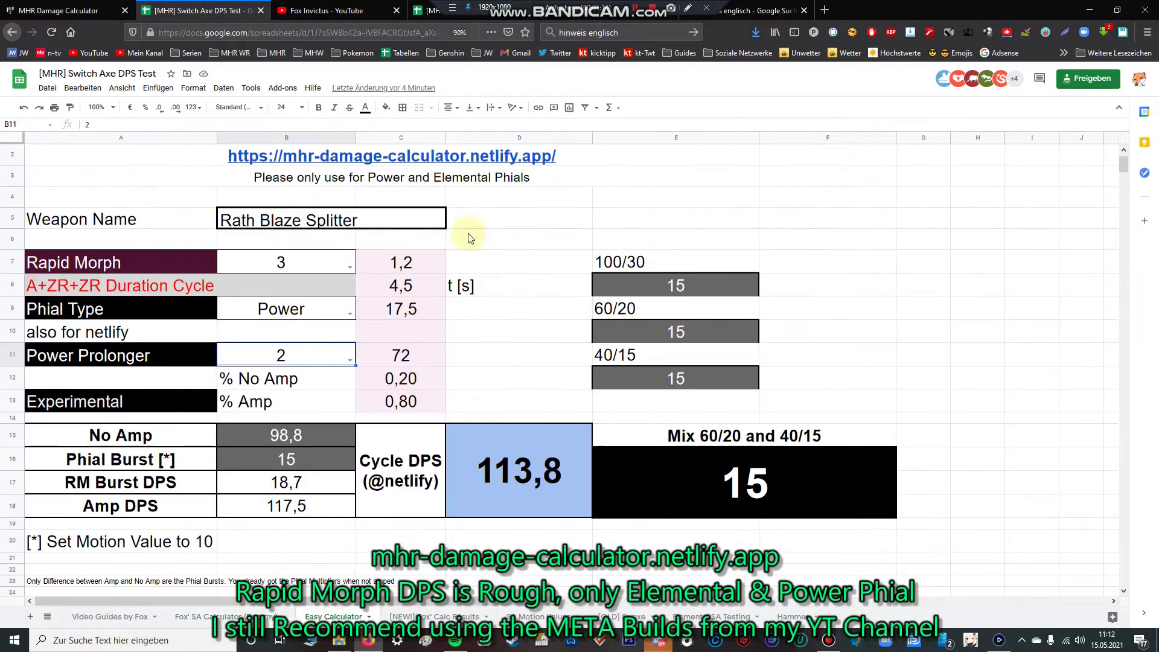
Step: On the Easy Calculator sheet, review the Phial Type and Power Prolonger rows against the calculator
left_click(334, 617)
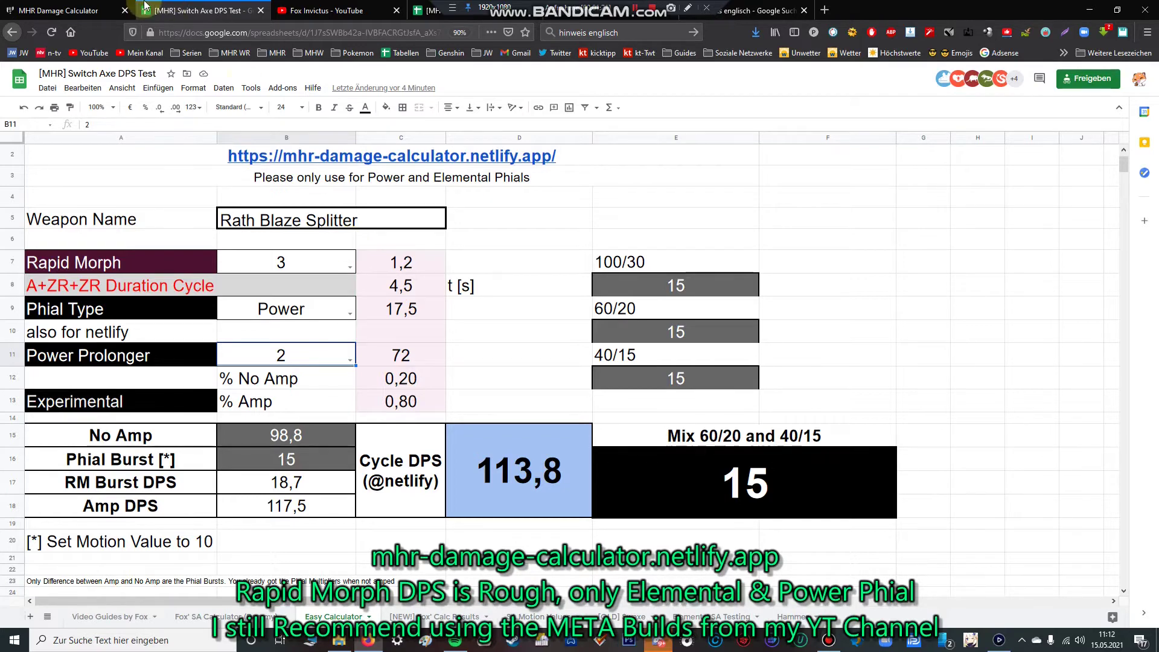
key("ctrl+shift+Tab")
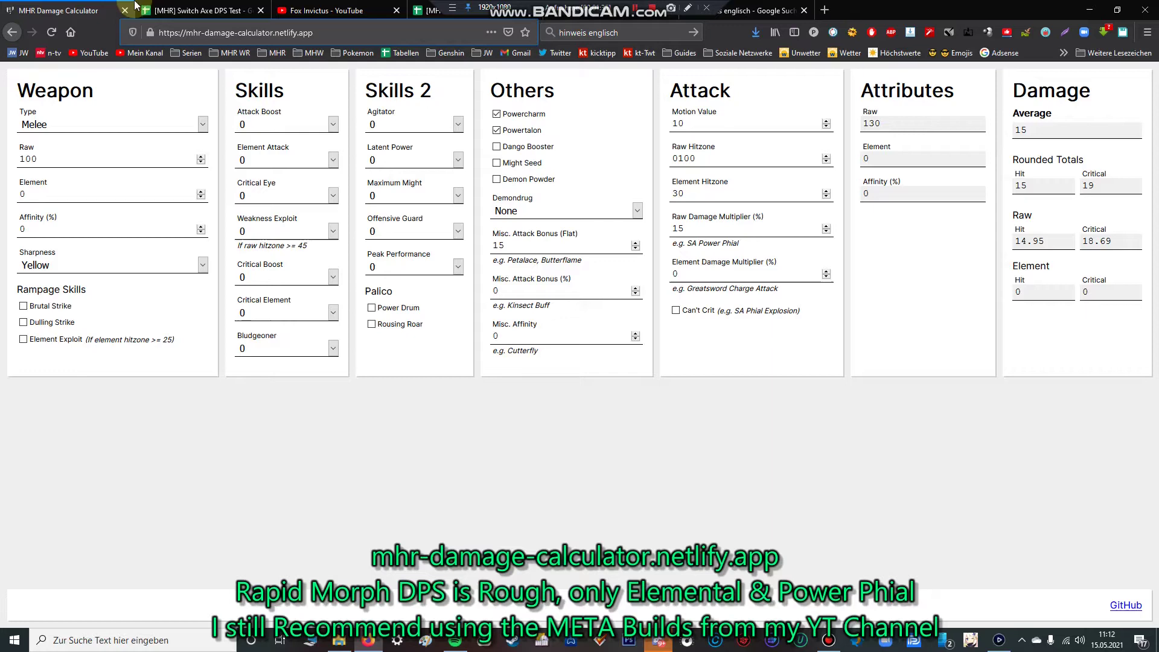
key("ctrl+Tab")
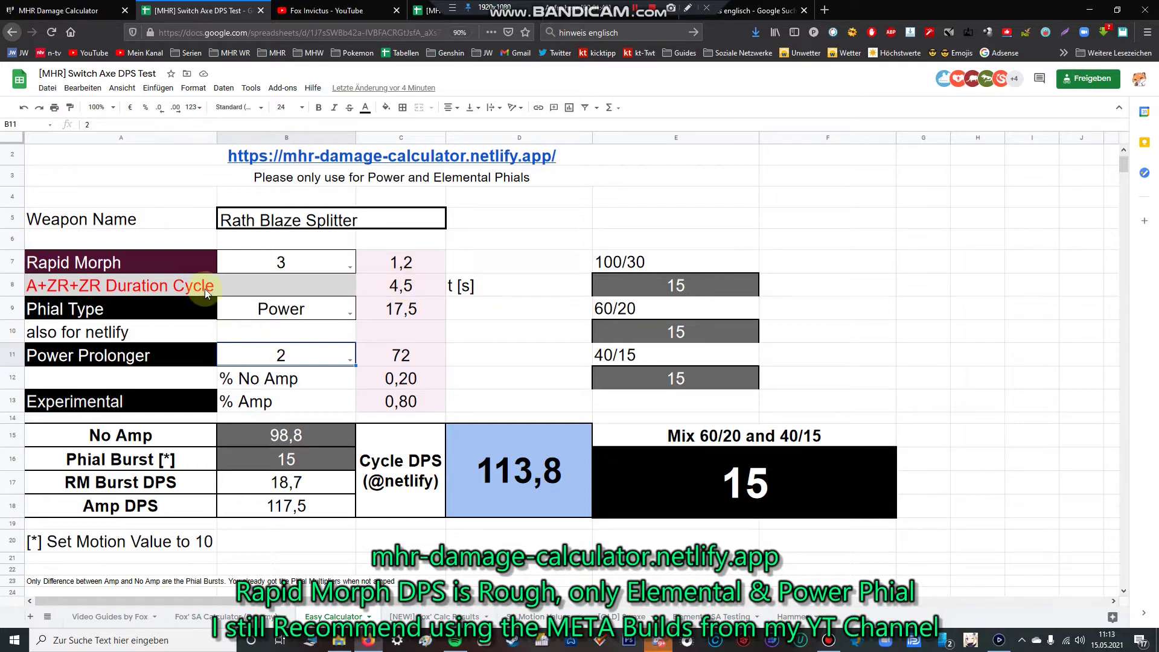
left_click(169, 308)
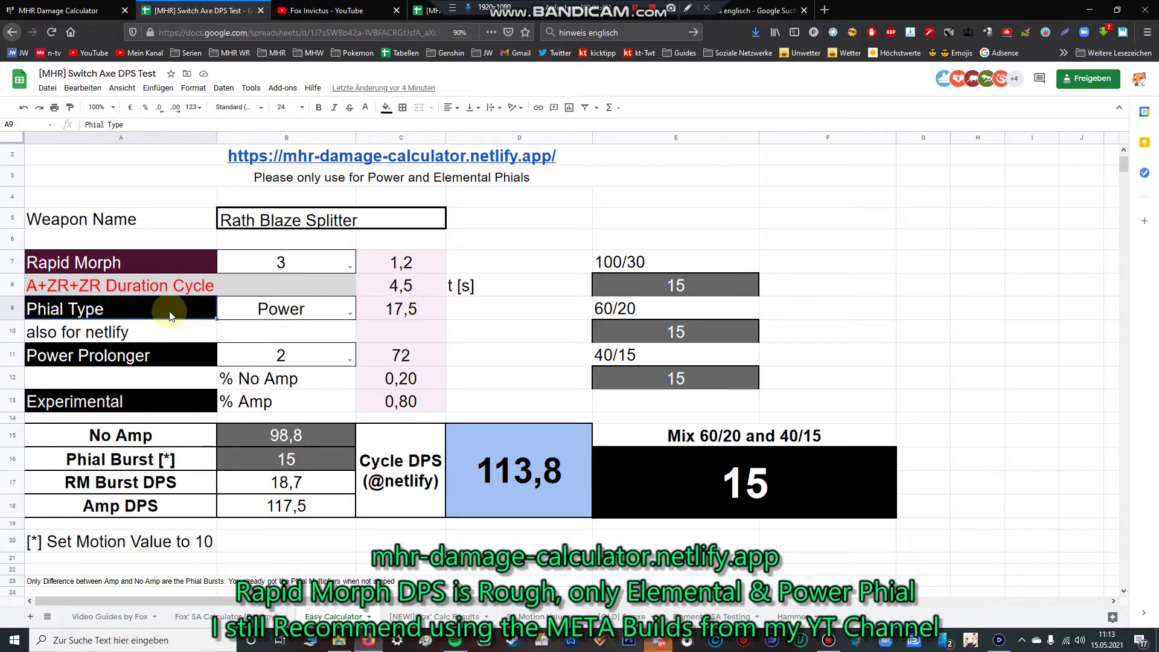
left_click(179, 350)
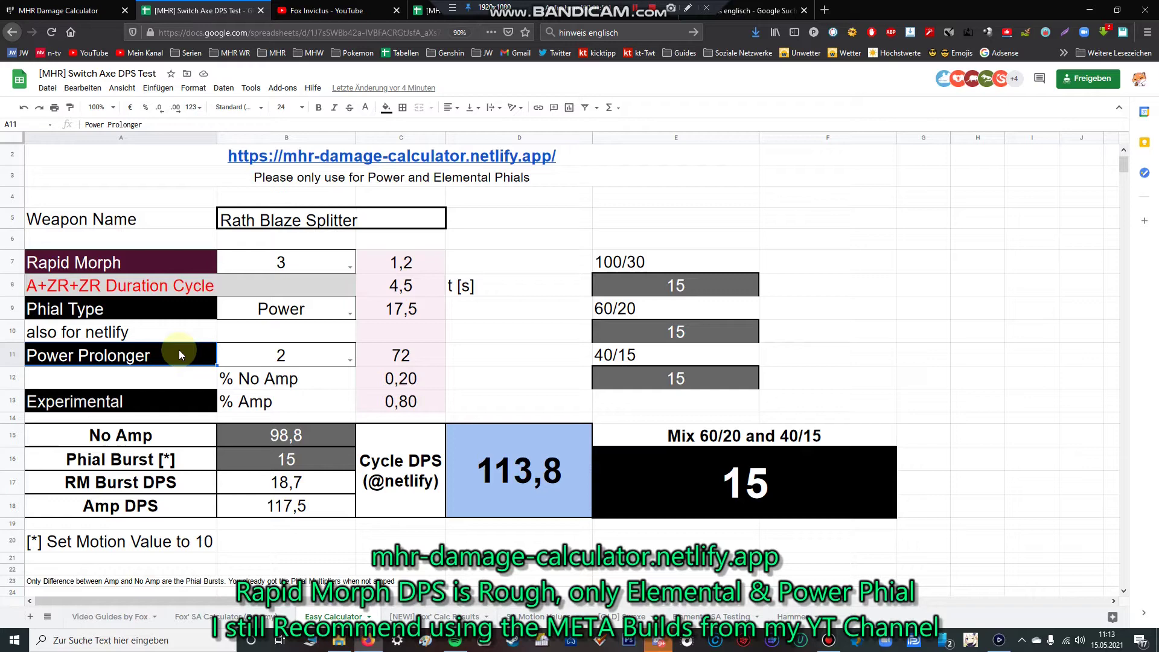
Step: Read the note on Power and Elemental Phials at the top of the sheet
left_click(72, 11)
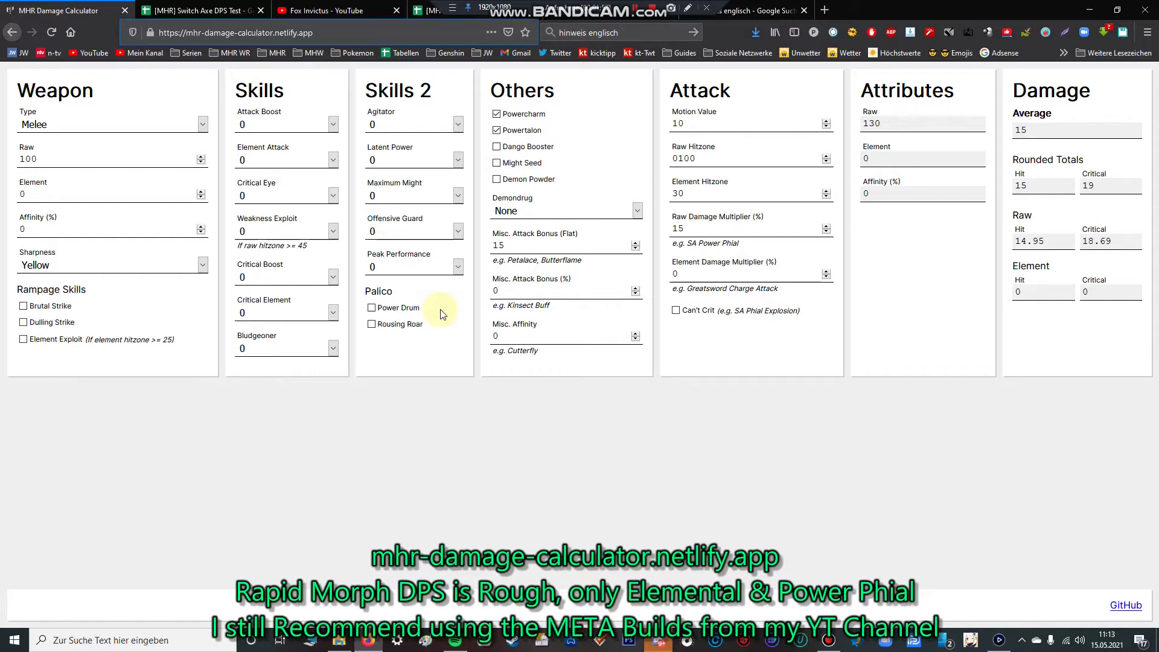
left_click(259, 6)
left_click(360, 176)
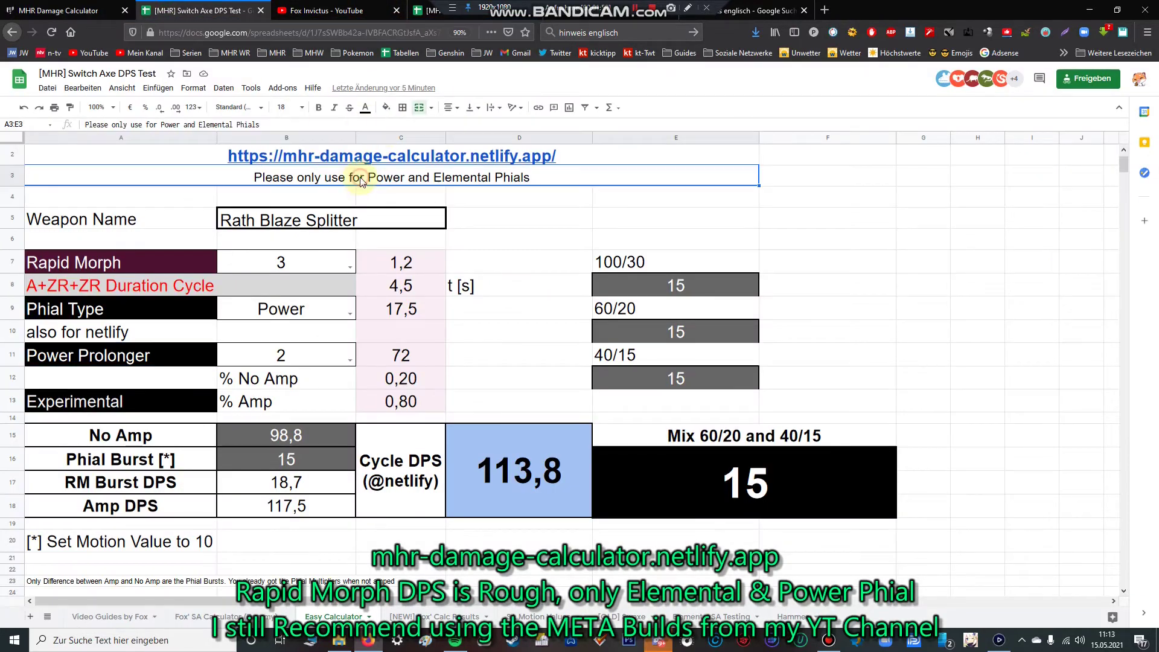
scroll(344, 184, "up", 1)
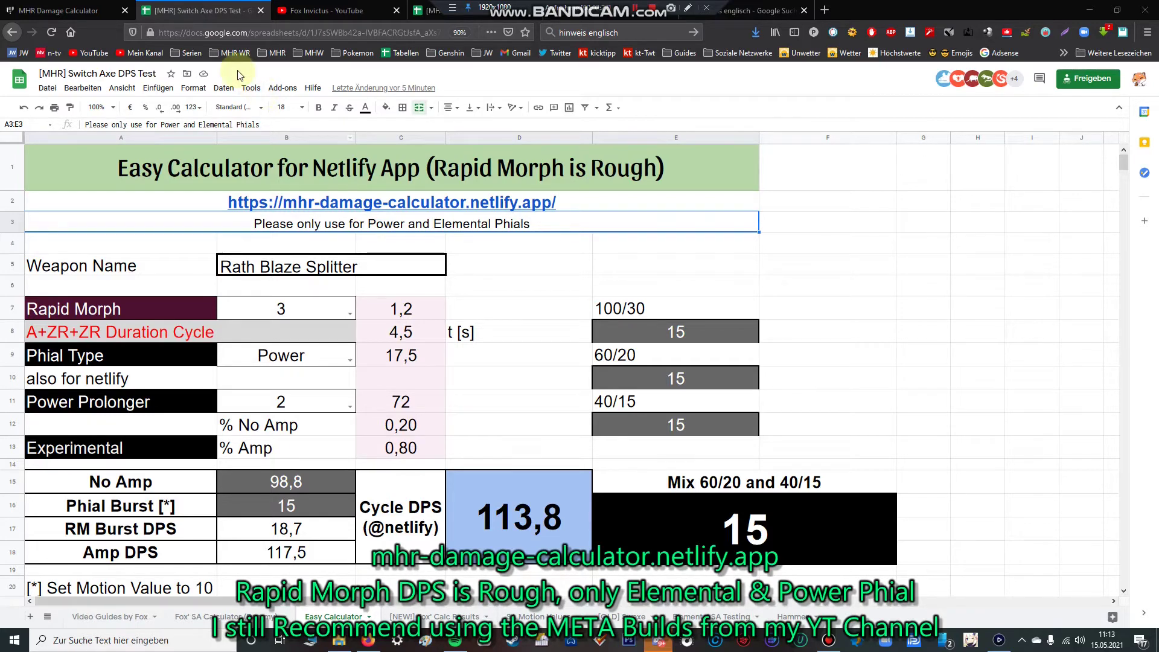
left_click(67, 6)
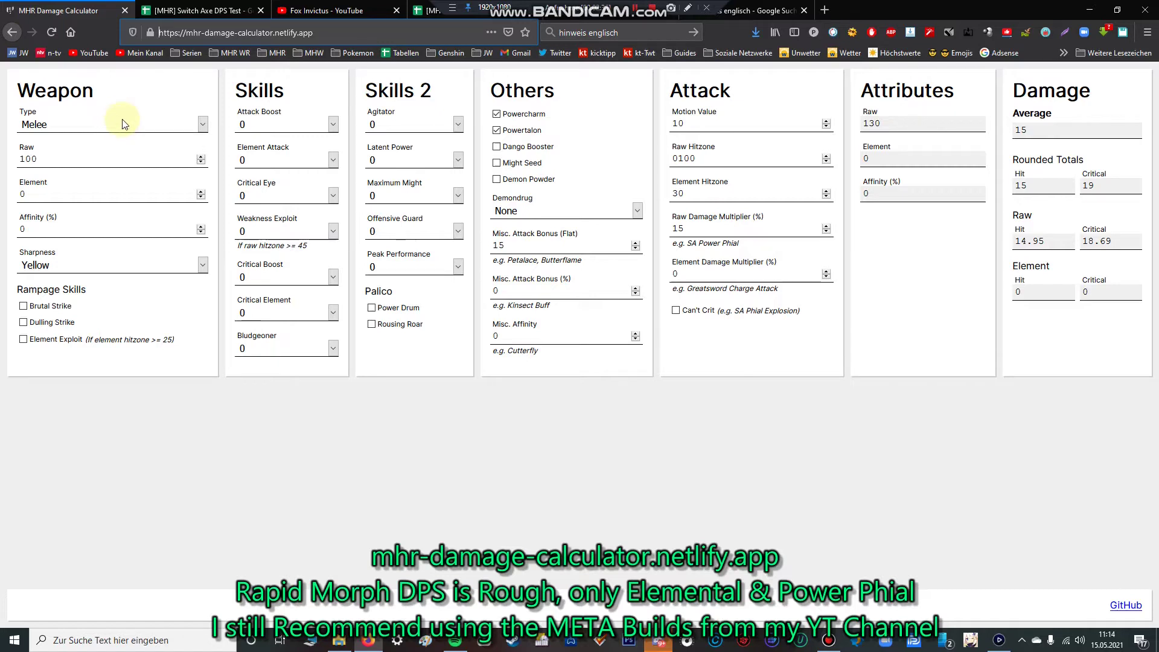
Step: Enter White sharpness, Element 30 and Raw 210, and tick Element Exploit
left_click(123, 266)
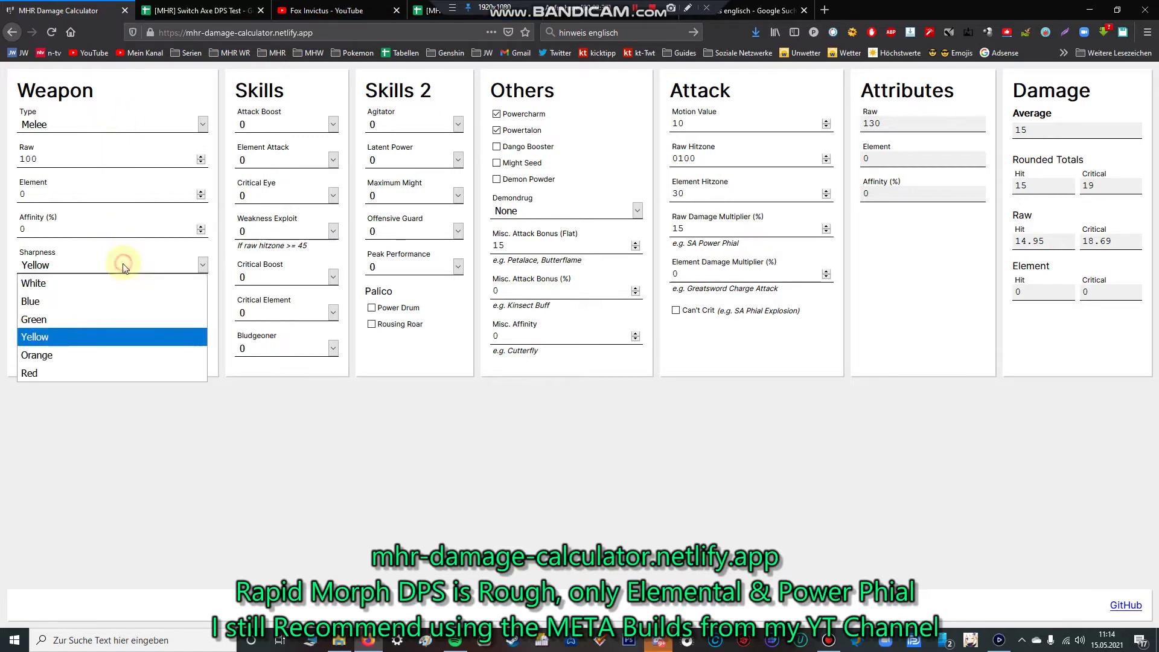
left_click(95, 284)
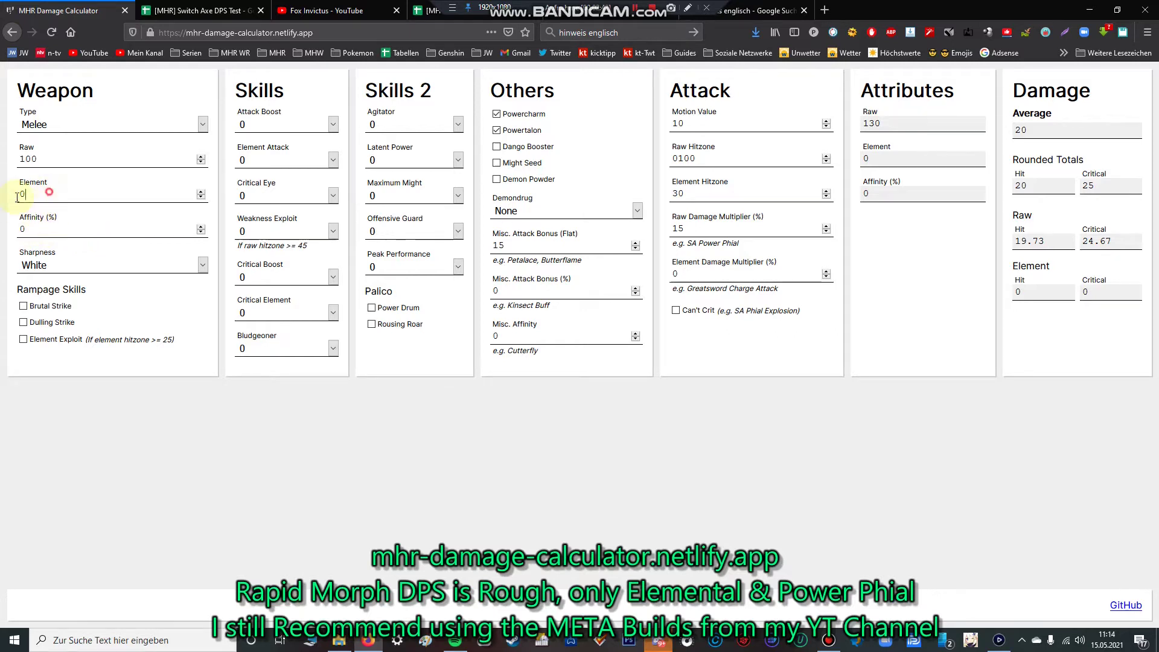
left_click_drag(37, 194, 2, 204)
type("30")
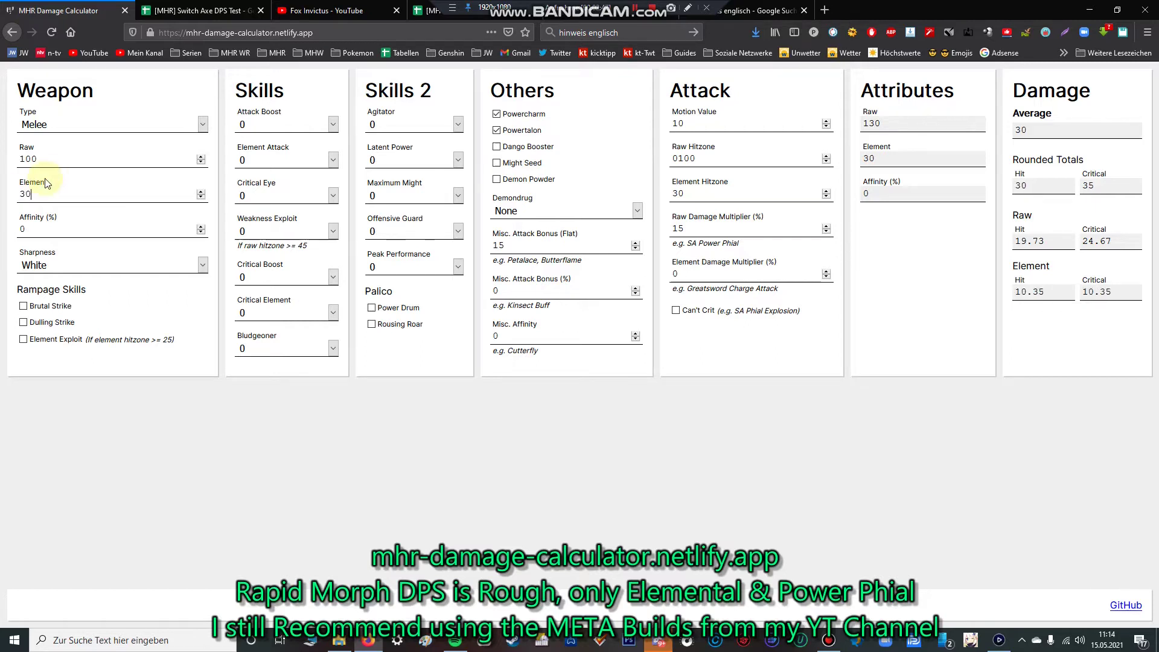
left_click(55, 154)
left_click_drag(9, 158, 2, 160)
type("210")
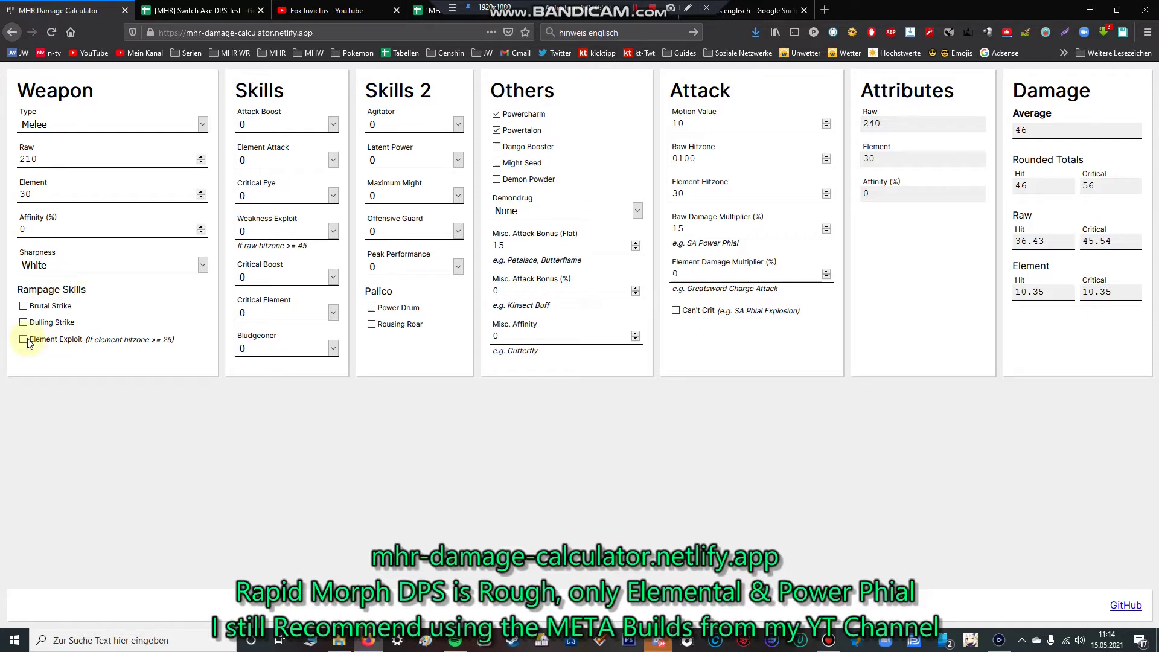
left_click(23, 340)
Step: Choose Attack Boost 2, Element Attack 5, Weakness Exploit 3, keep Critical Element 0, and untick Rousing Roar
left_click(277, 121)
left_click(270, 186)
left_click(286, 163)
left_click(259, 273)
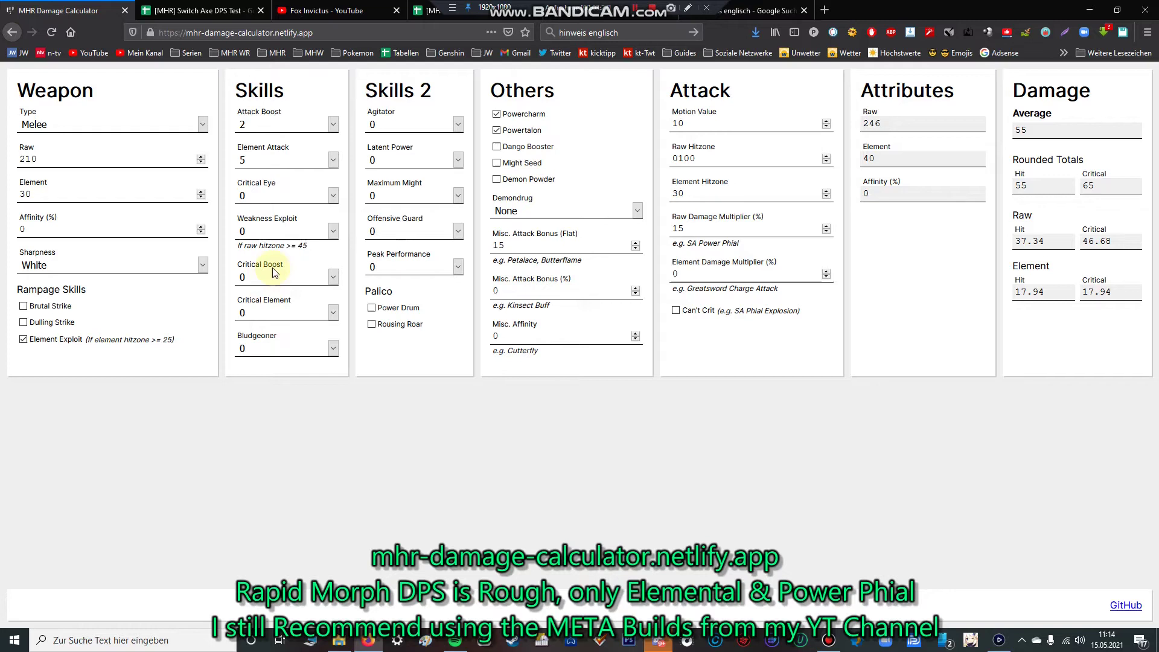
left_click(292, 233)
left_click(281, 300)
left_click(277, 313)
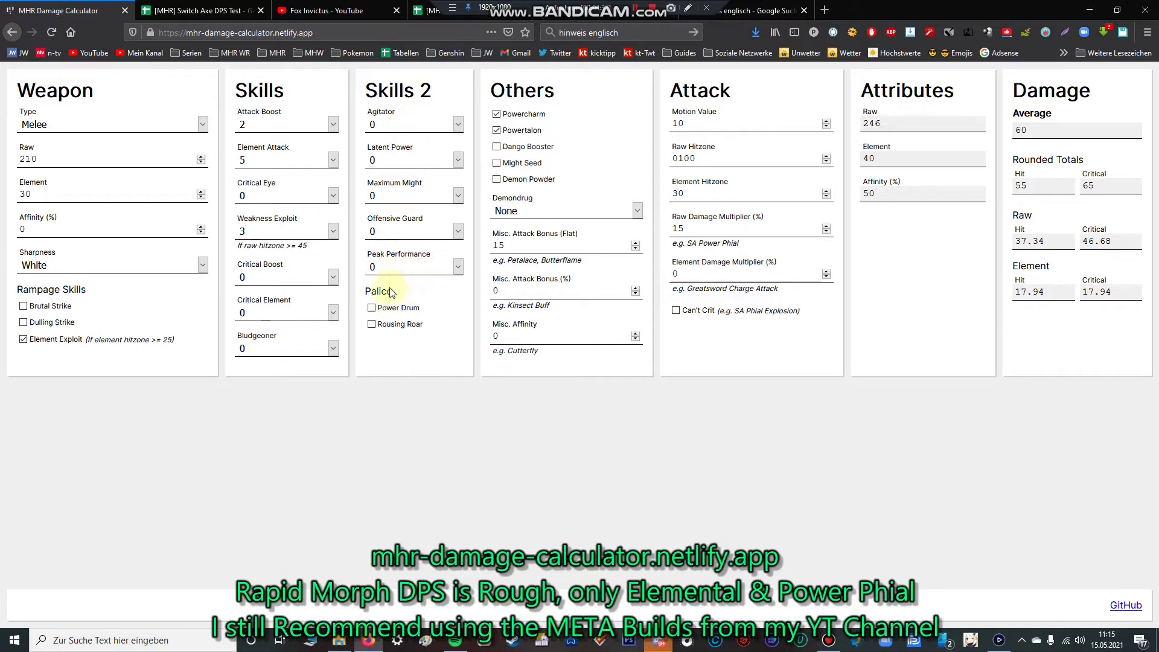
left_click(374, 326)
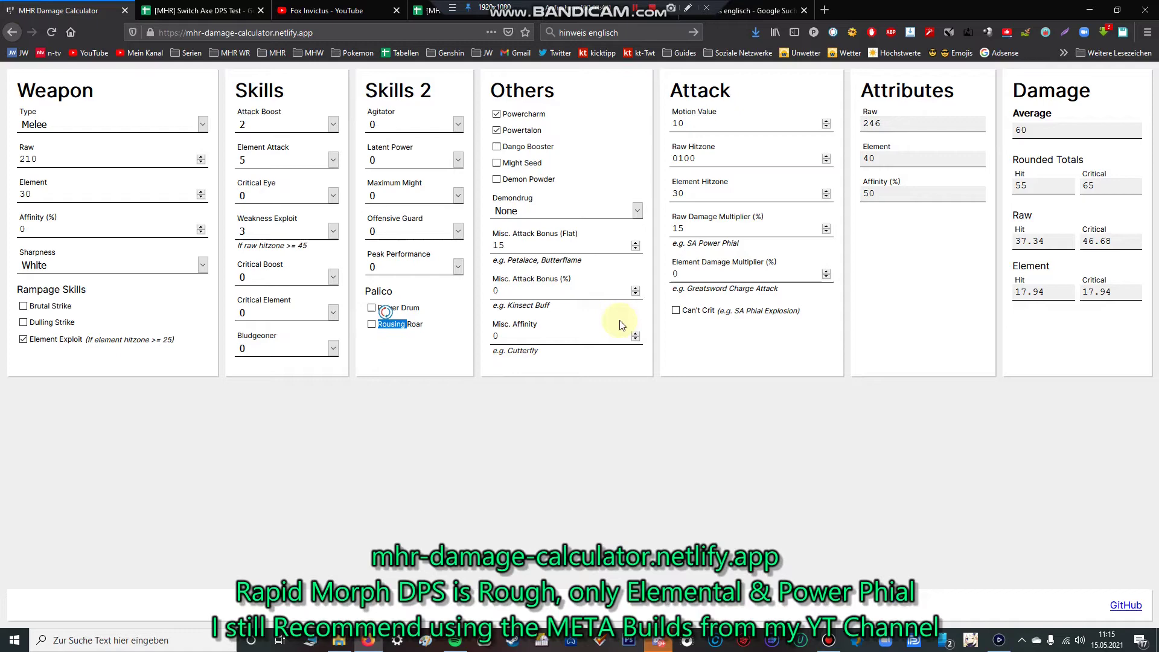
scroll(635, 287, "up", 2)
scroll(635, 291, "down", 1)
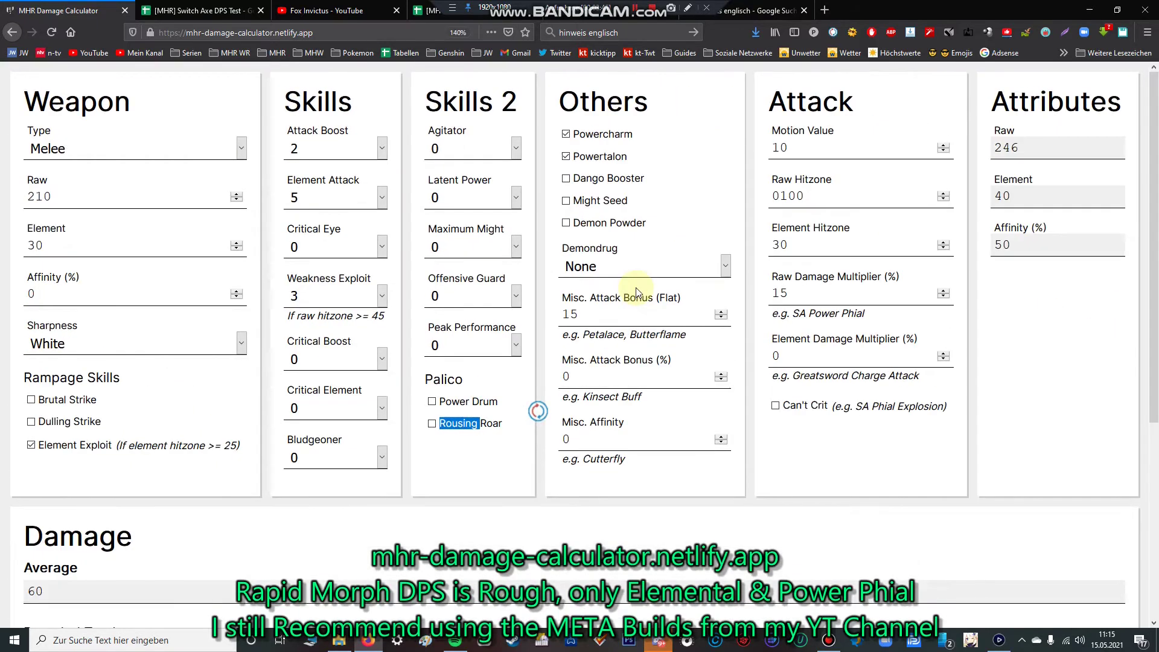
scroll(635, 291, "down", 1)
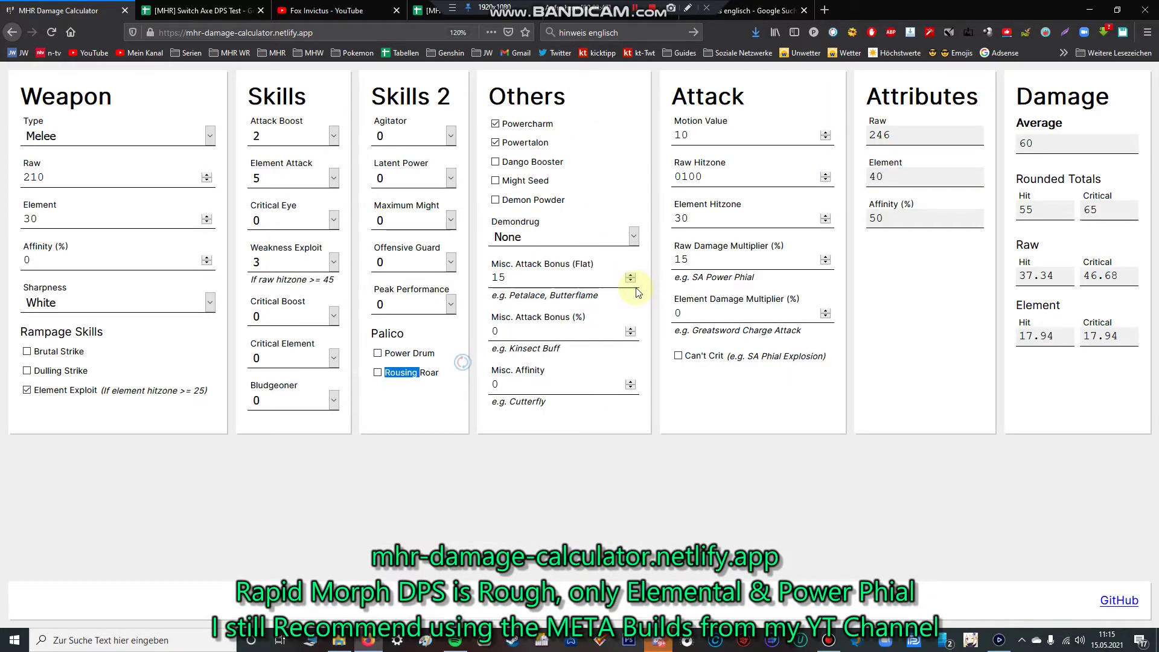
left_click(564, 139)
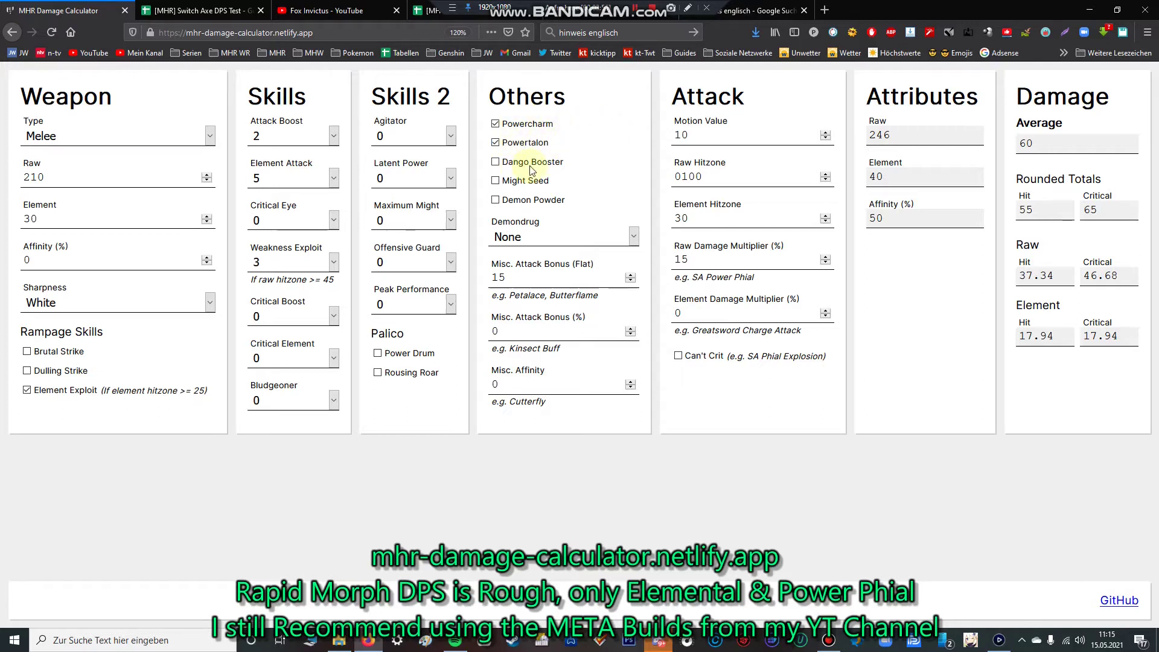
left_click(554, 243)
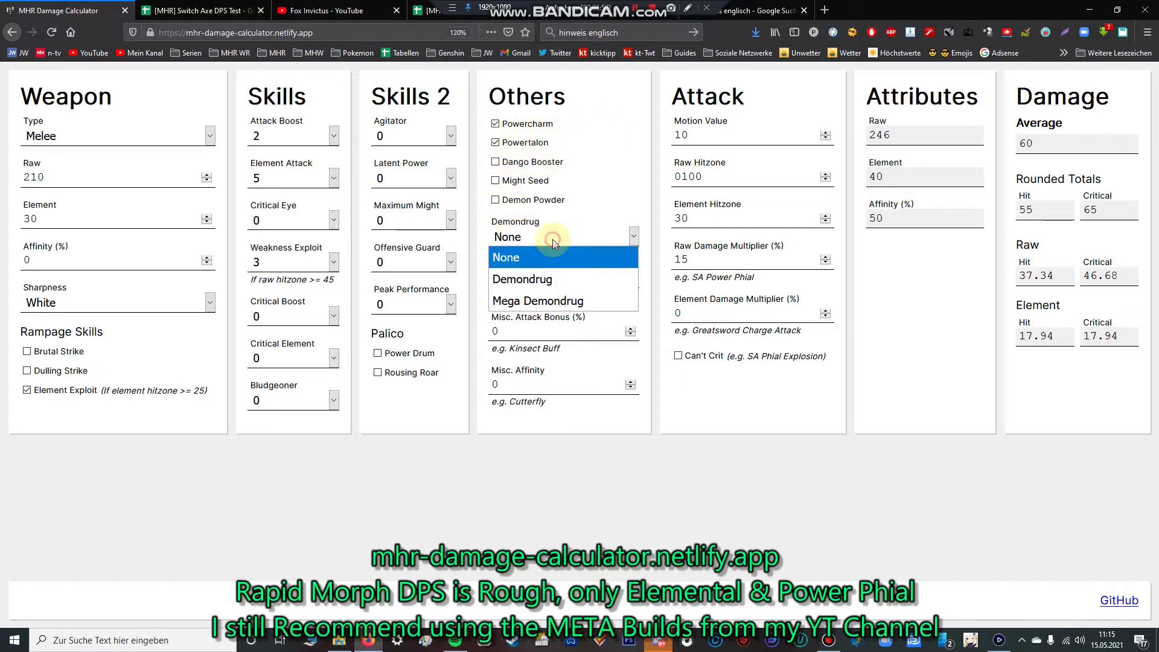
left_click(531, 240)
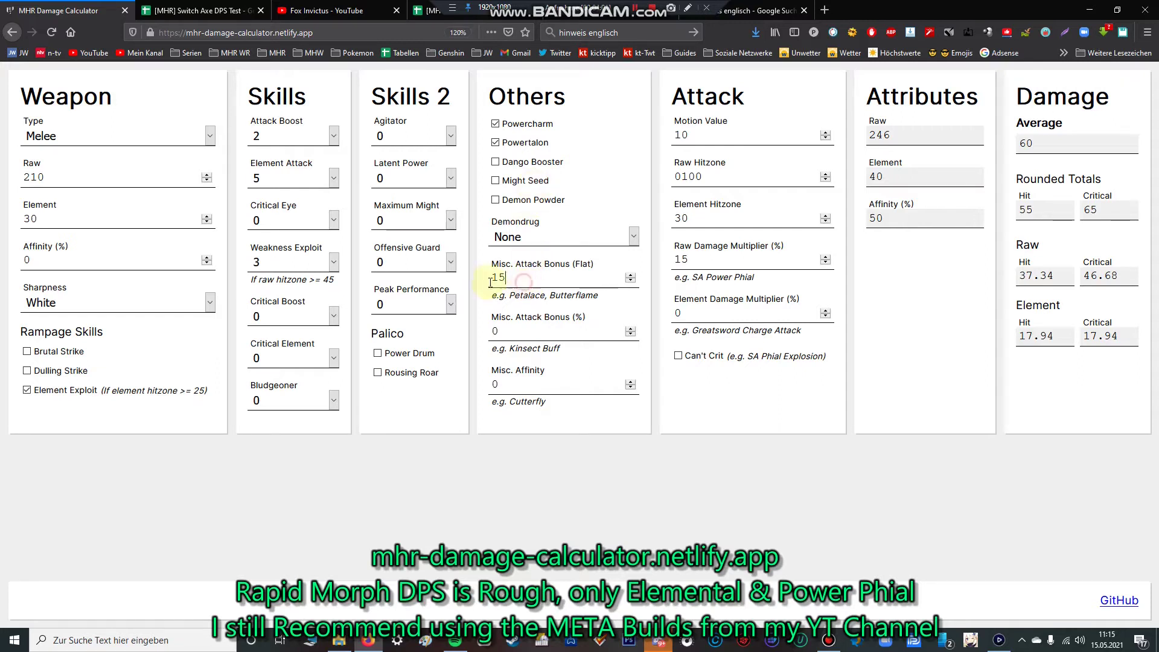
double_click(522, 282)
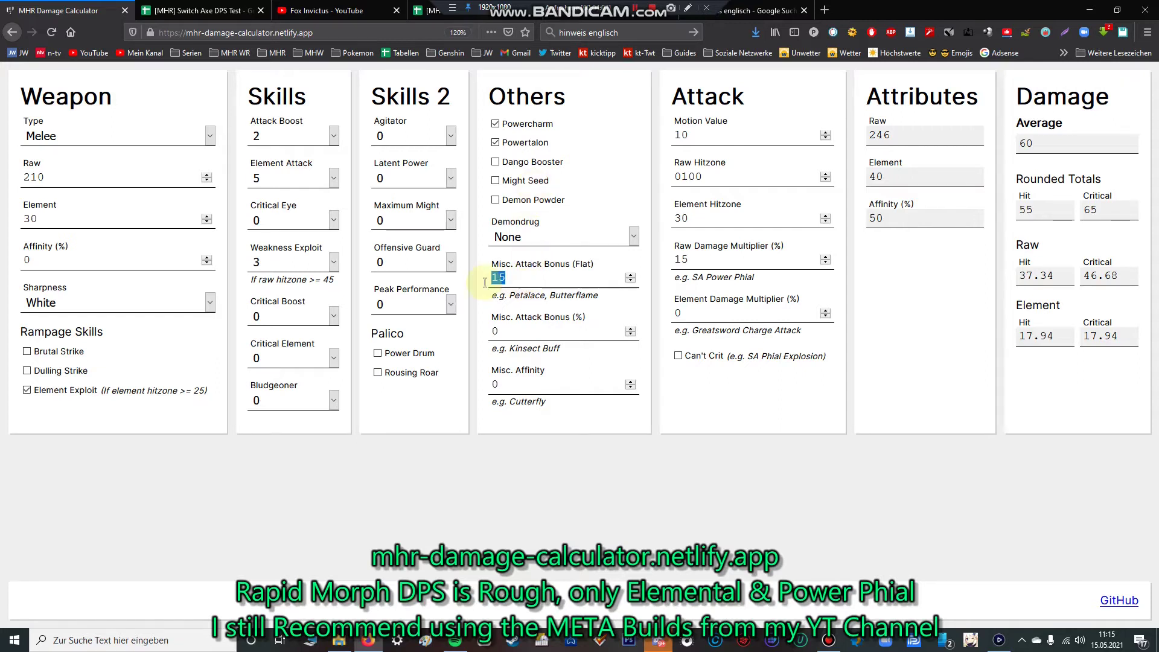
left_click(522, 281)
left_click_drag(521, 282, 469, 283)
type("0")
left_click(519, 281)
left_click_drag(485, 278, 483, 279)
type("15")
Step: Try out new values in the calculator's Motion Value field
left_click_drag(701, 135, 669, 143)
type("28460")
double_click(694, 135)
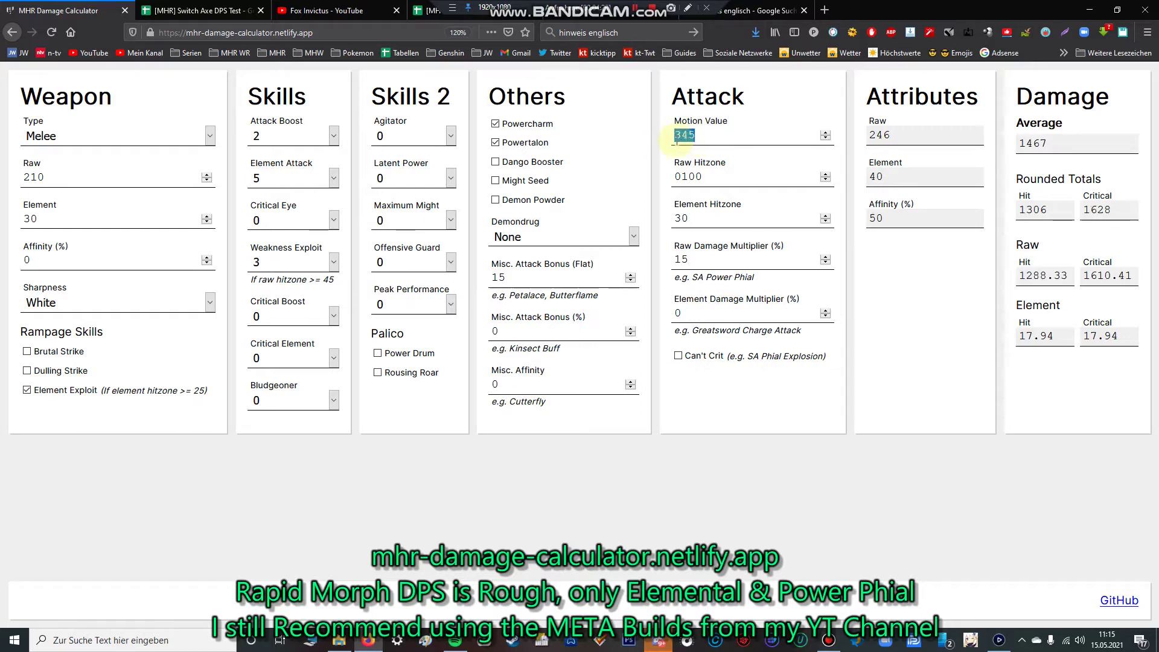
type("123")
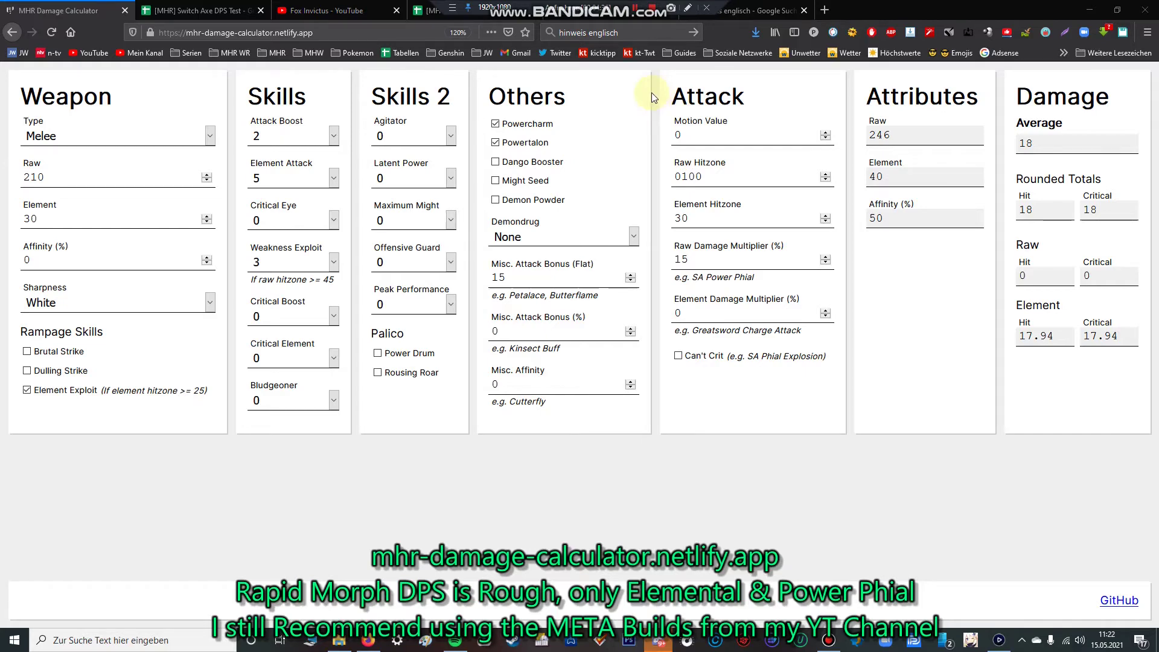
Step: Bold the Average MV result in G8 and check the Phial Burst value in G10
left_click(193, 10)
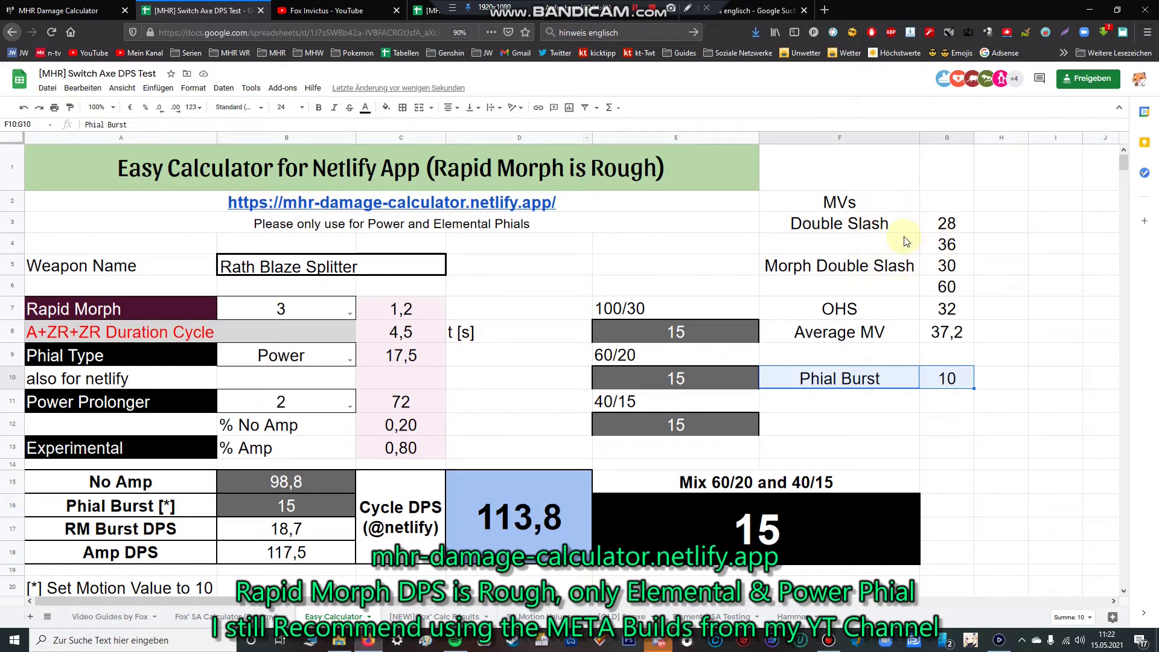
left_click(950, 337)
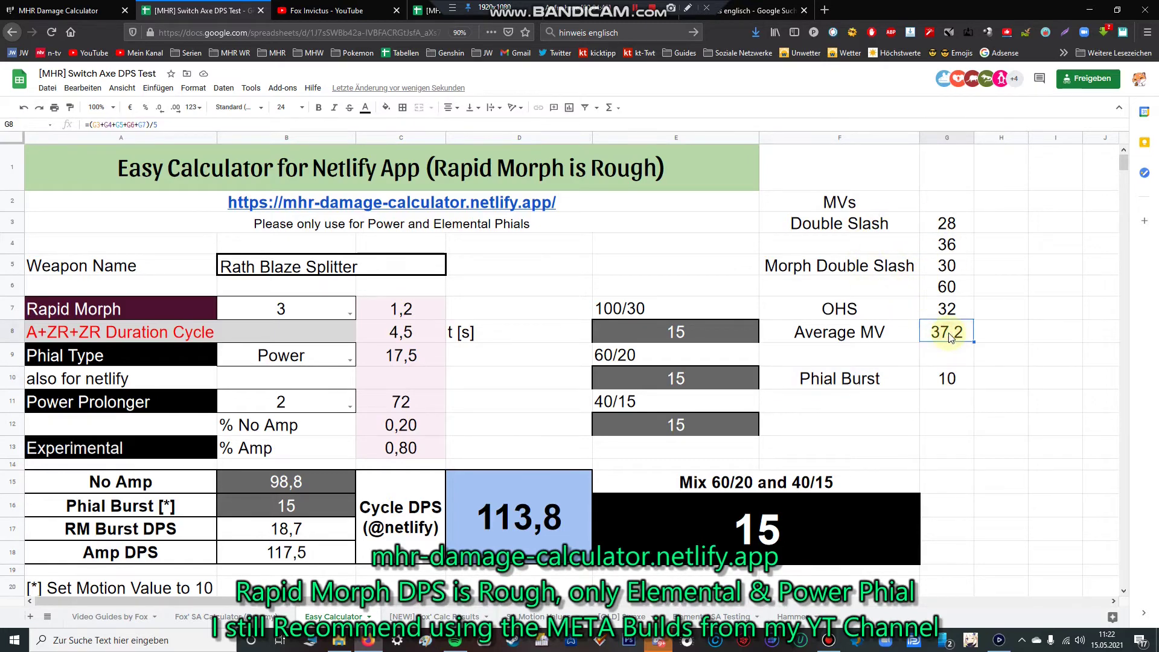
left_click(318, 107)
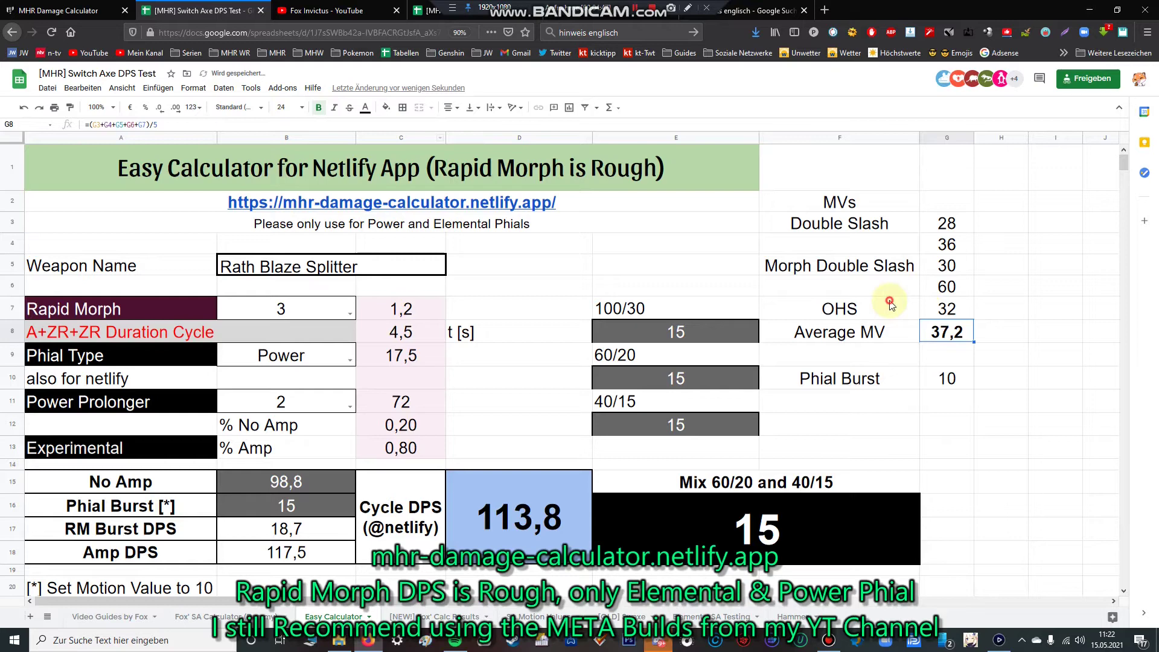
left_click(945, 377)
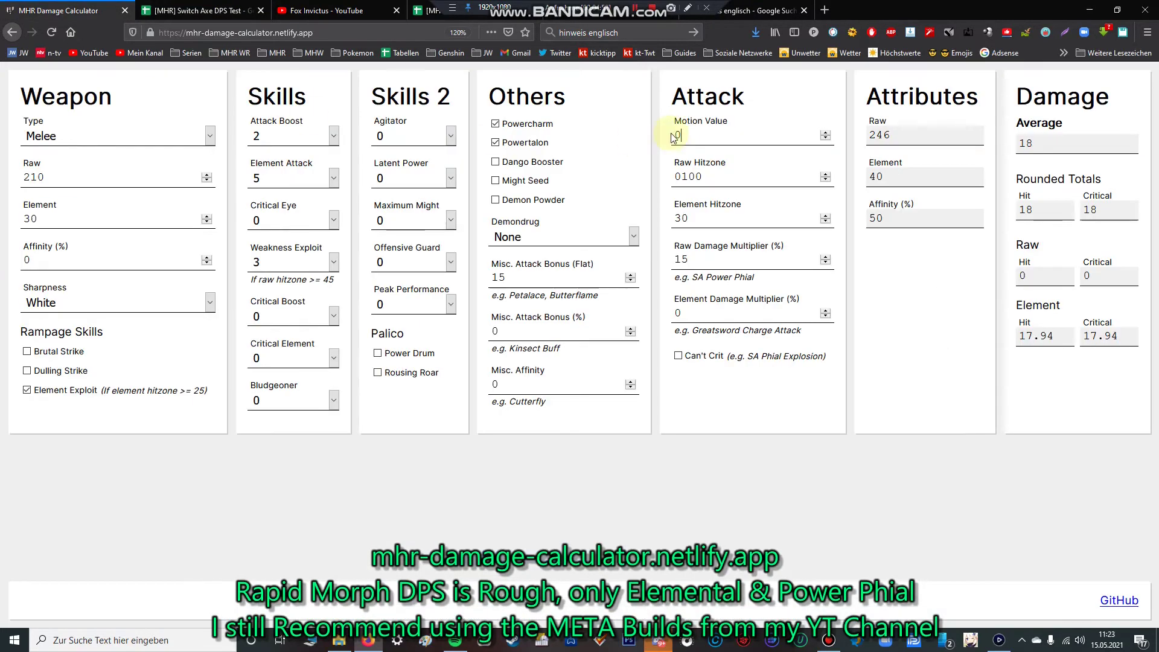
Step: Enter 37 as the calculator's motion value, giving a 173.5 average
left_click(61, 11)
left_click_drag(689, 133, 675, 135)
type("3")
type("7")
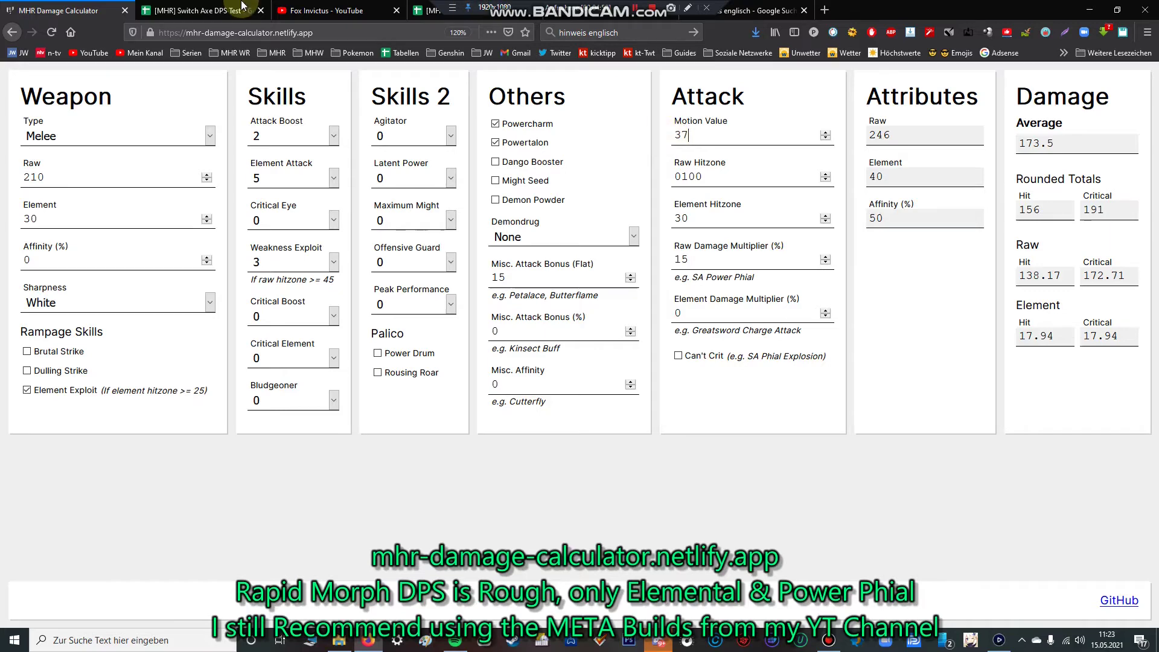
left_click(192, 7)
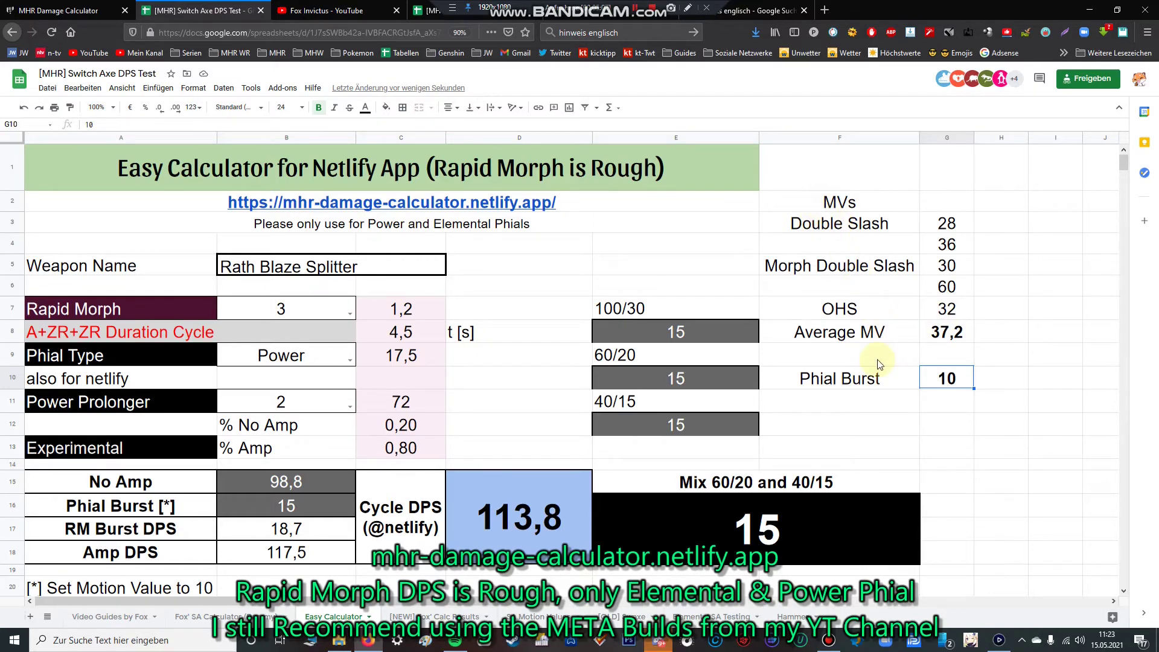
Step: Start replacing the calculator's raw hitzone value, glancing back at the spreadsheet
left_click(35, 6)
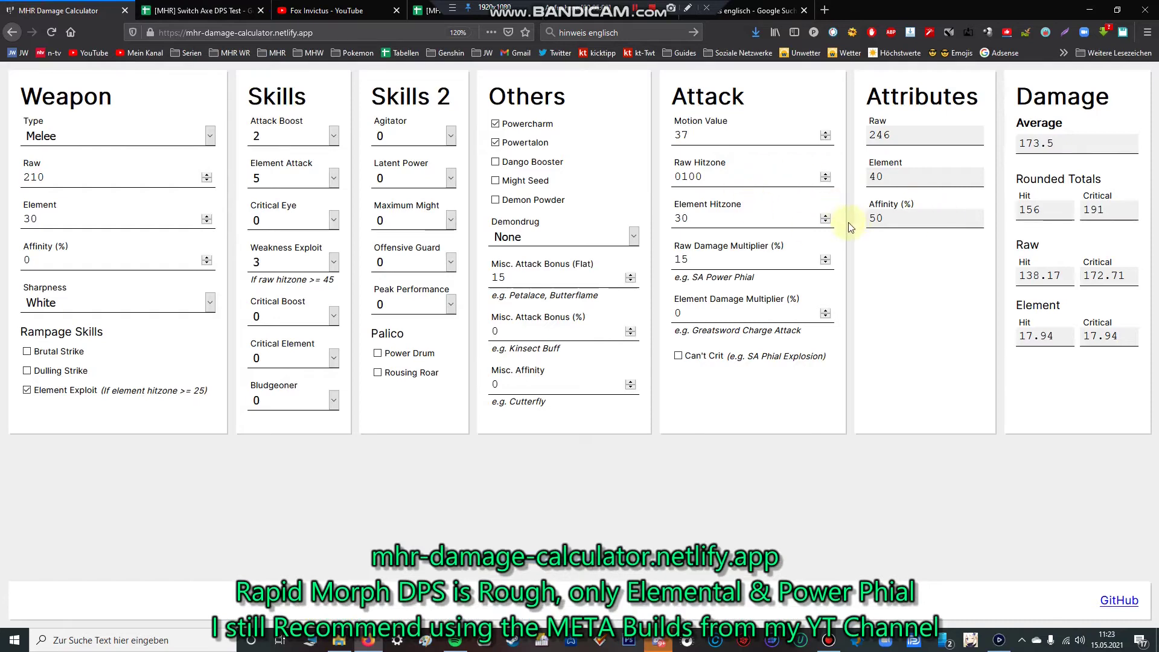
left_click_drag(720, 173, 648, 174)
type("0")
left_click(193, 11)
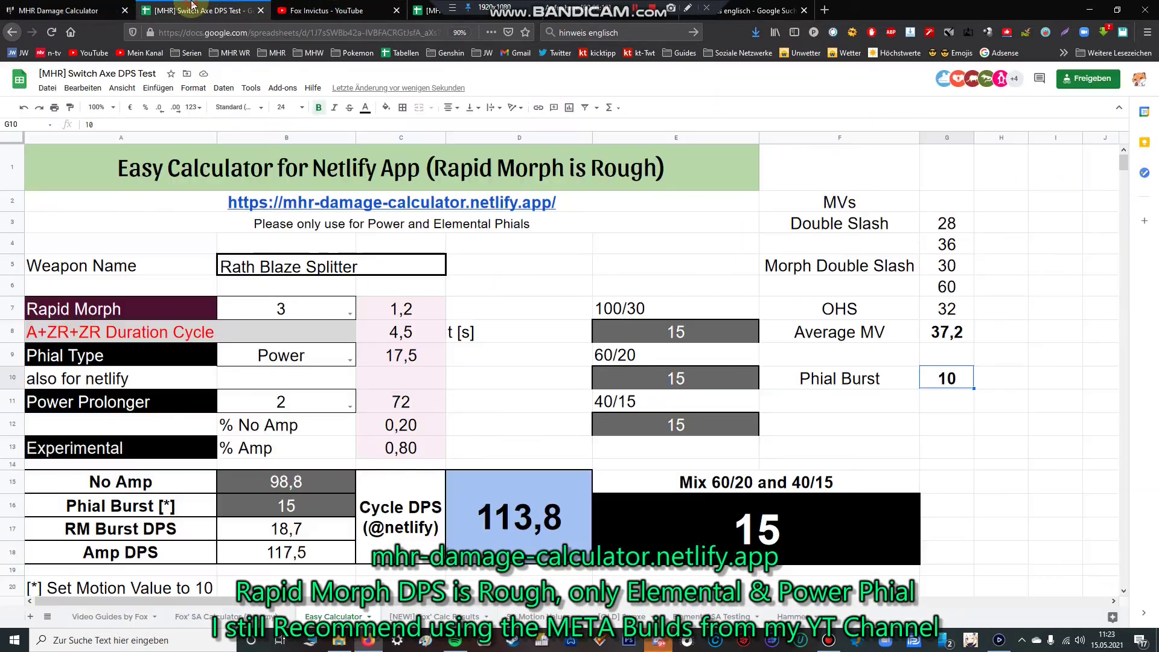
left_click(73, 10)
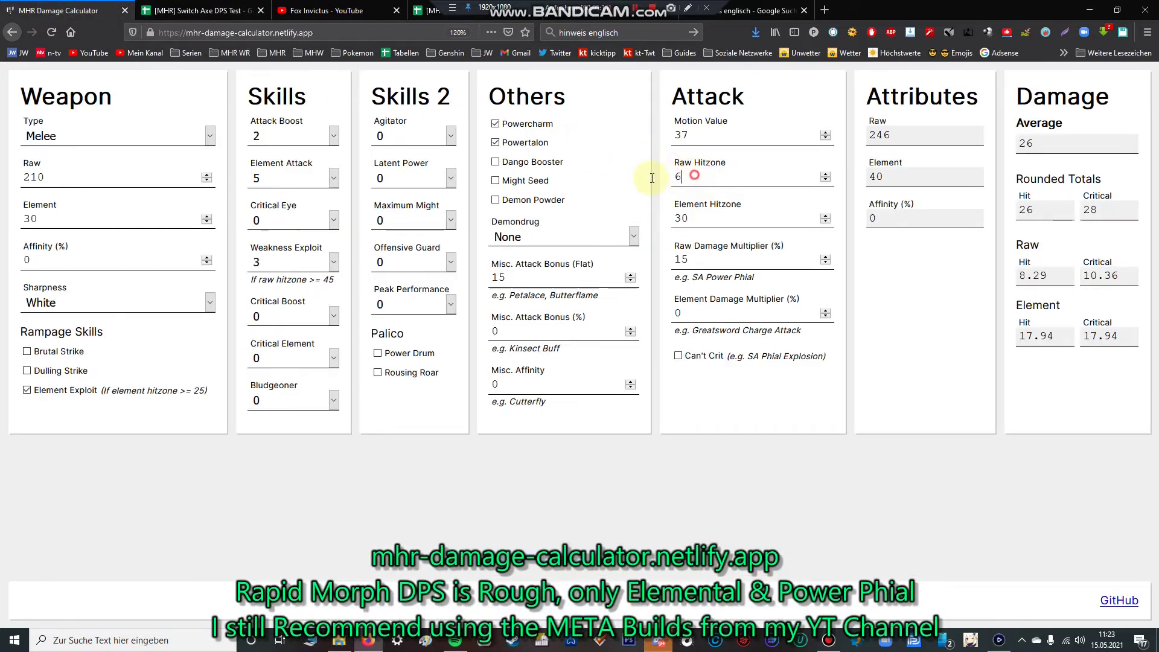
Step: Set raw hitzone 60 and element hitzone 20 for a 102.5 average
left_click_drag(697, 176, 647, 179)
type("60")
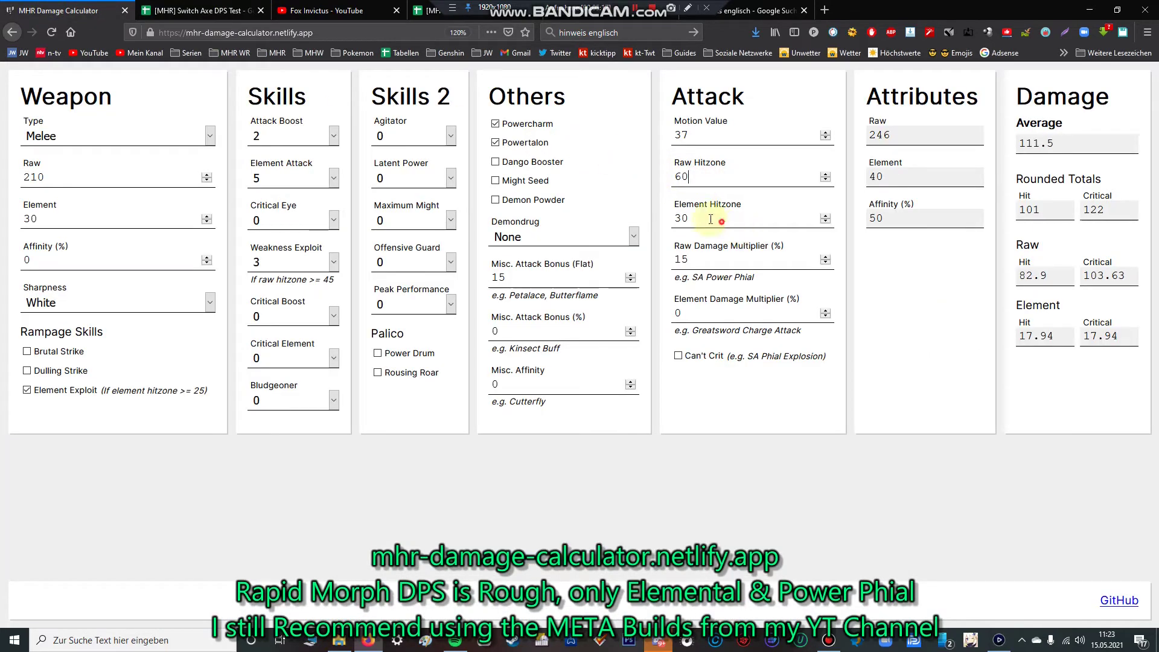
left_click_drag(728, 221, 619, 214)
type("20")
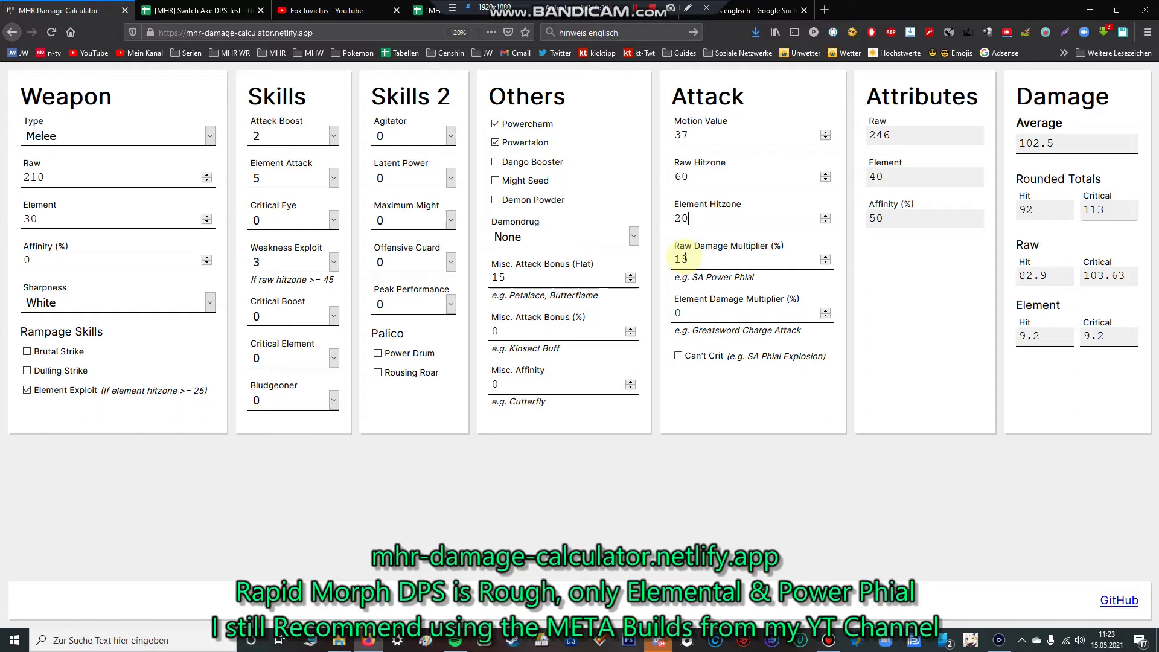
left_click(698, 314)
left_click(915, 251)
left_click(206, 10)
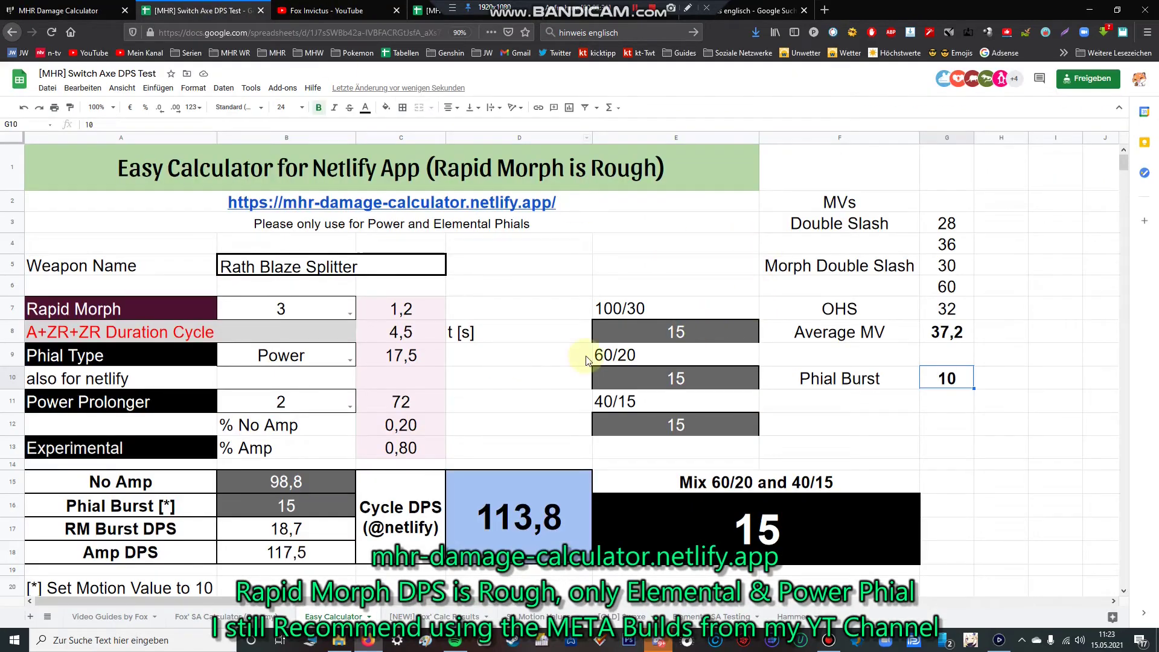
Step: Enter 102,5 as the No Amp damage in B15
left_click(309, 481)
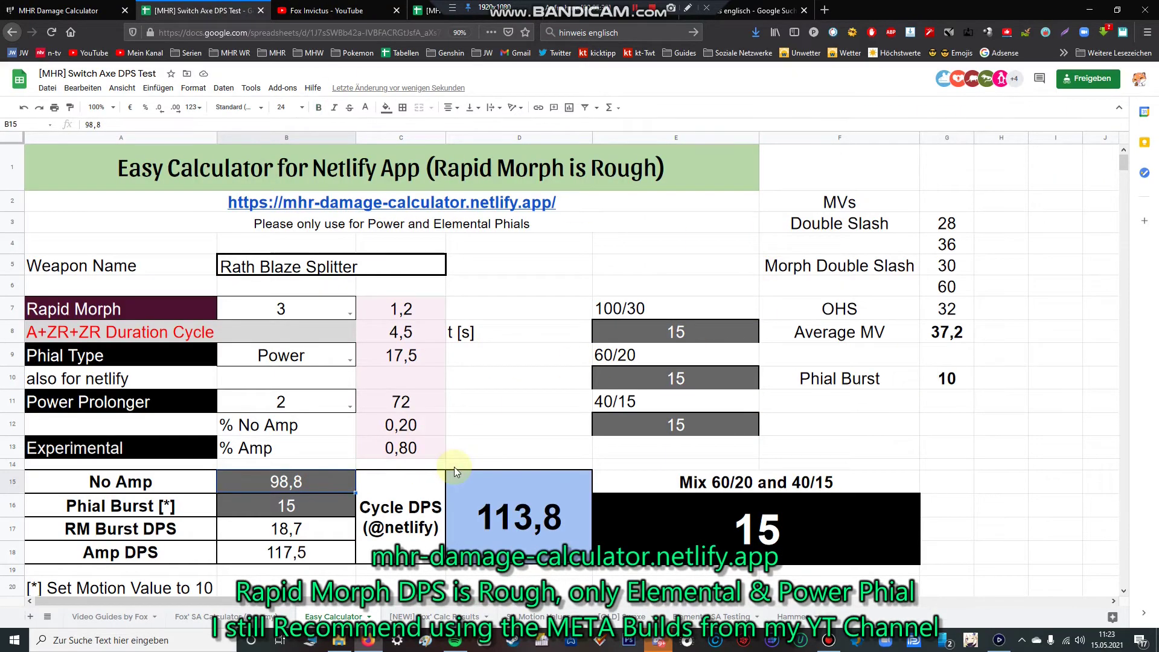
type("102,5")
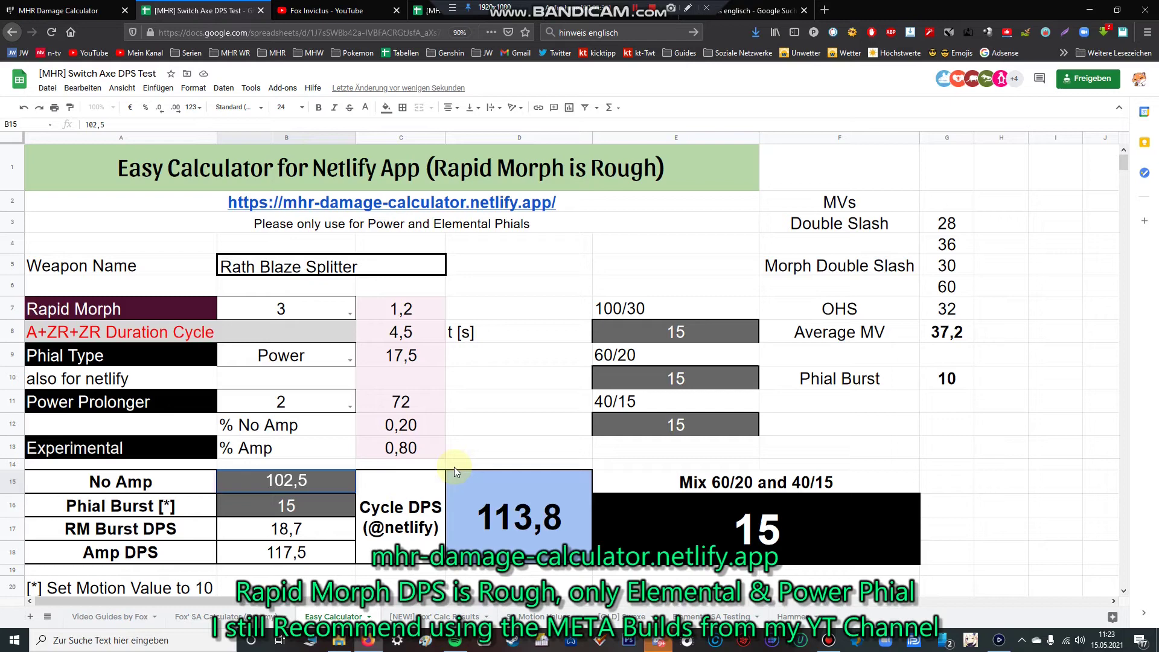
left_click(325, 510)
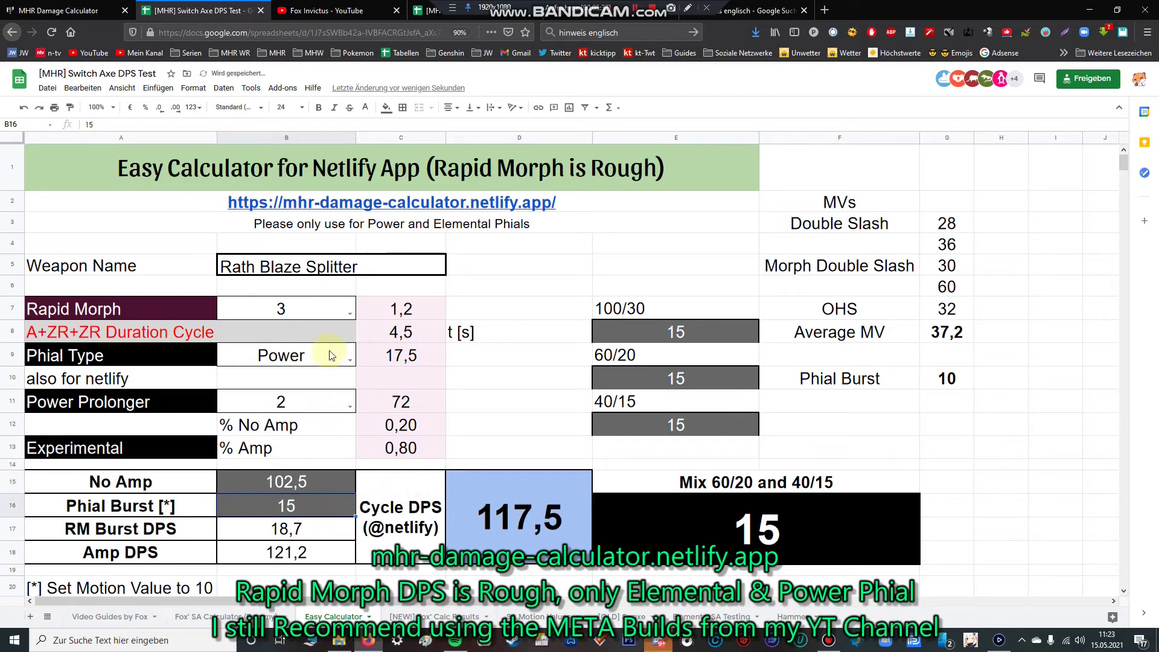
Step: Confirm the dropdowns stay at Rapid Morph 3, Power phial and Power Prolonger 2
left_click(346, 313)
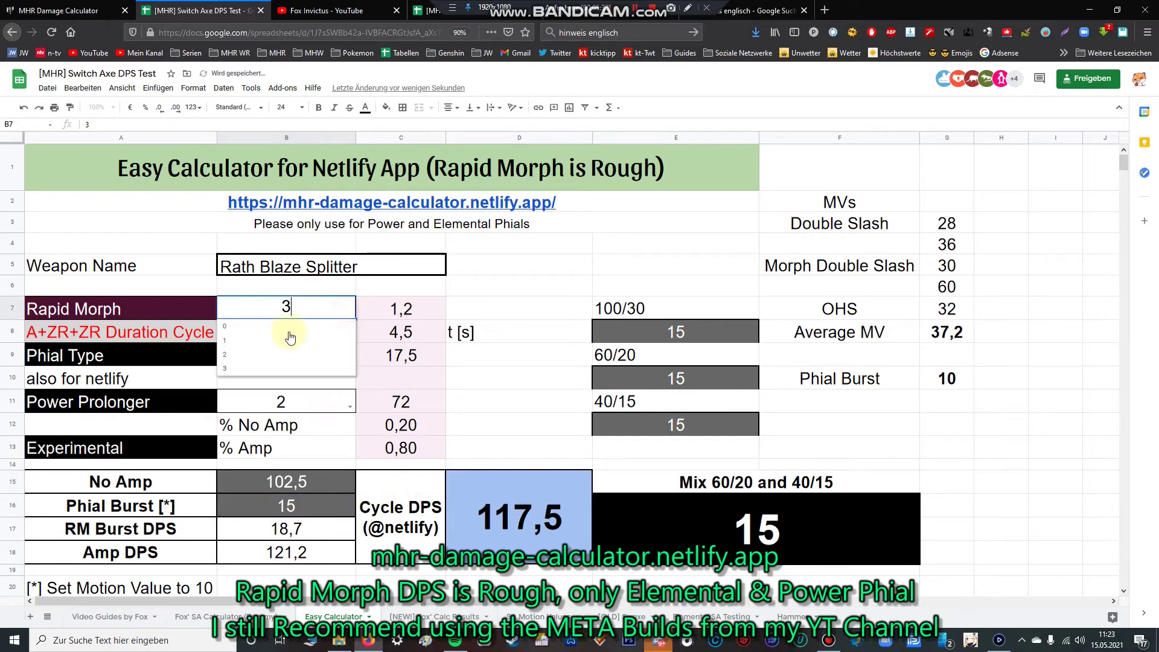
left_click(252, 376)
left_click(348, 358)
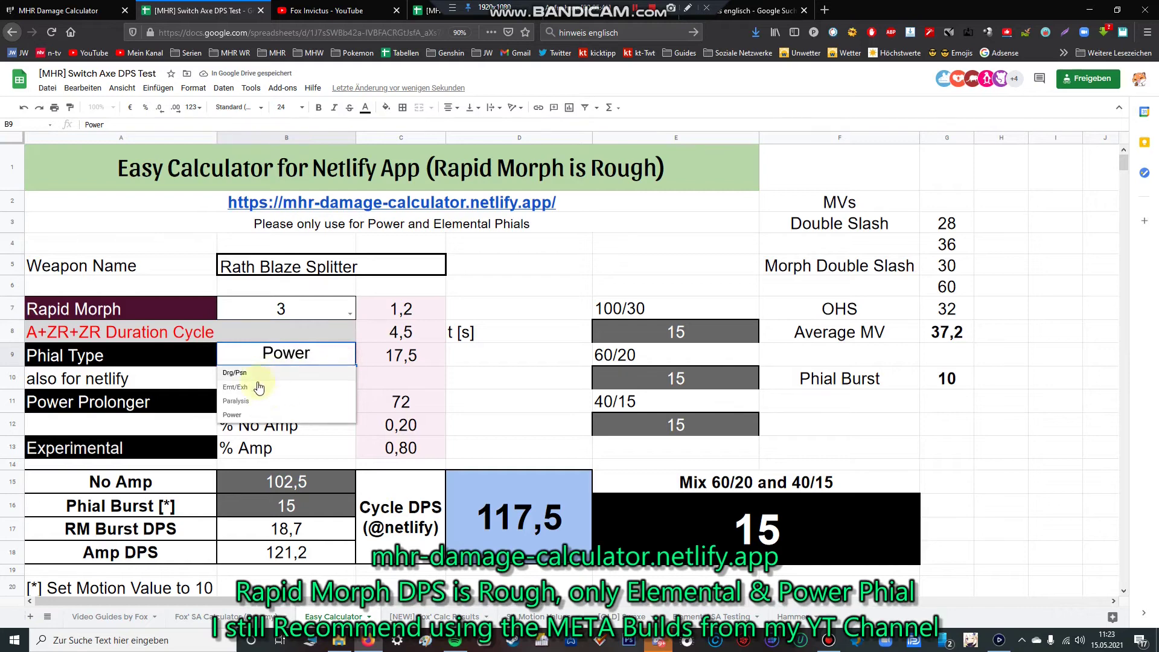
left_click(252, 415)
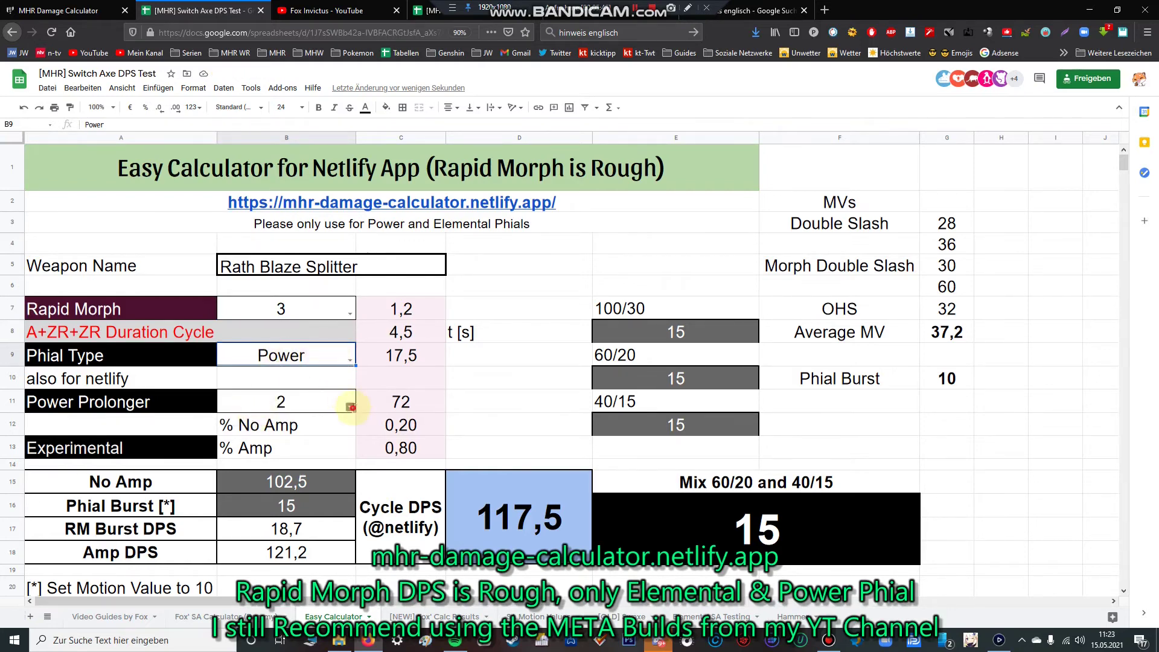
left_click(350, 407)
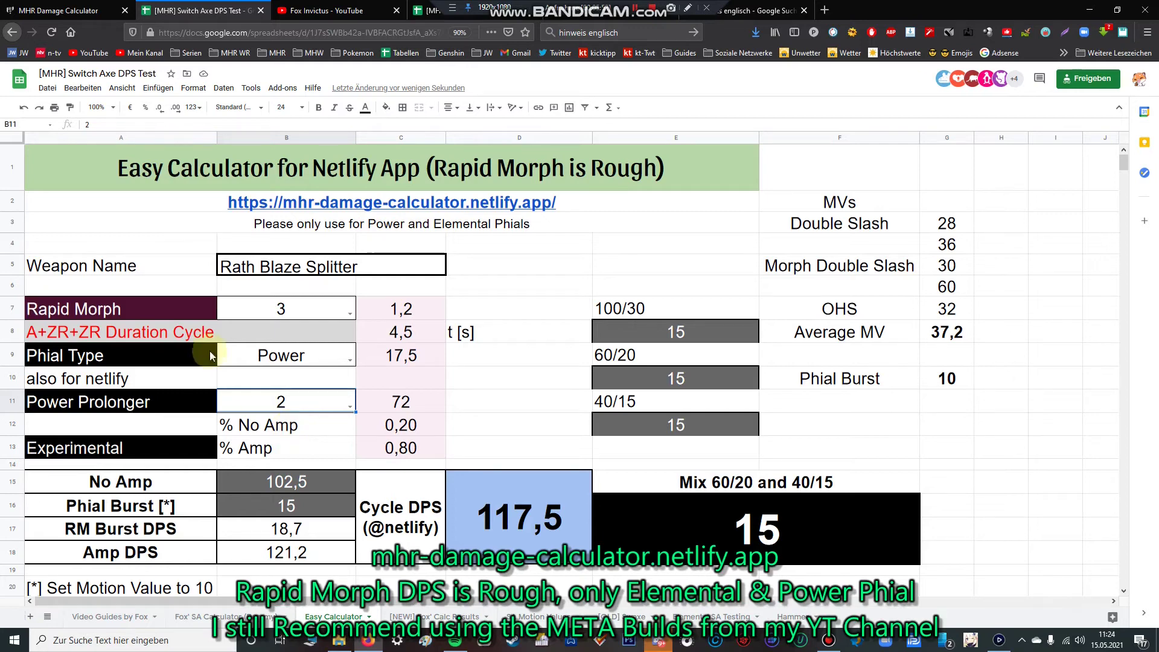
left_click(349, 406)
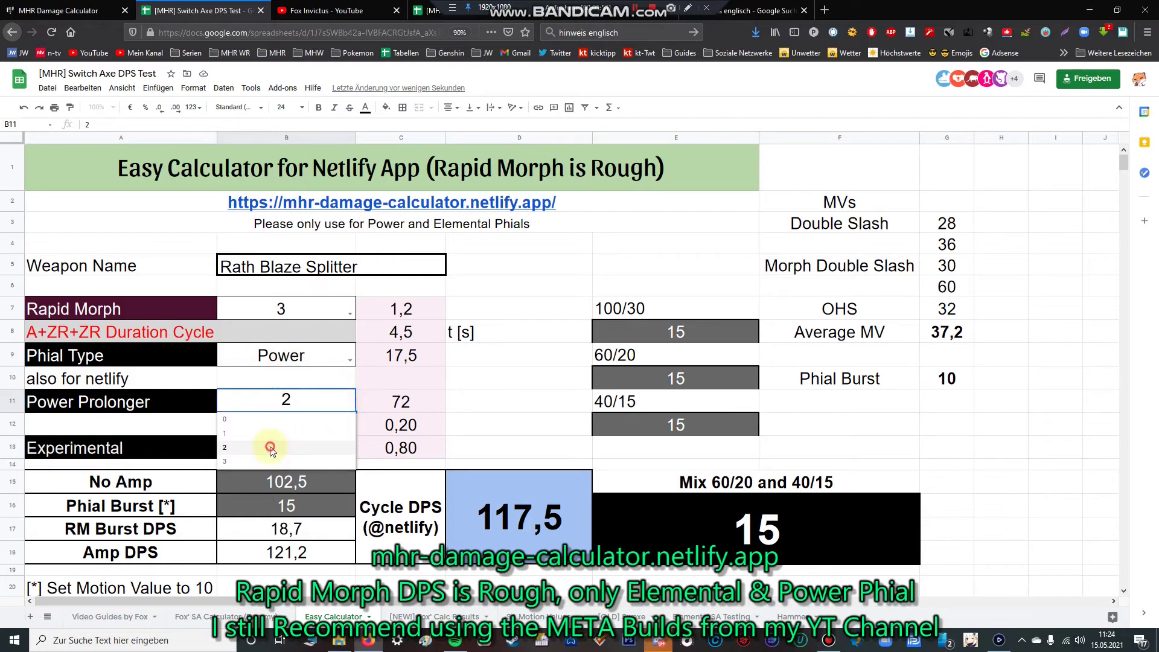
left_click(266, 445)
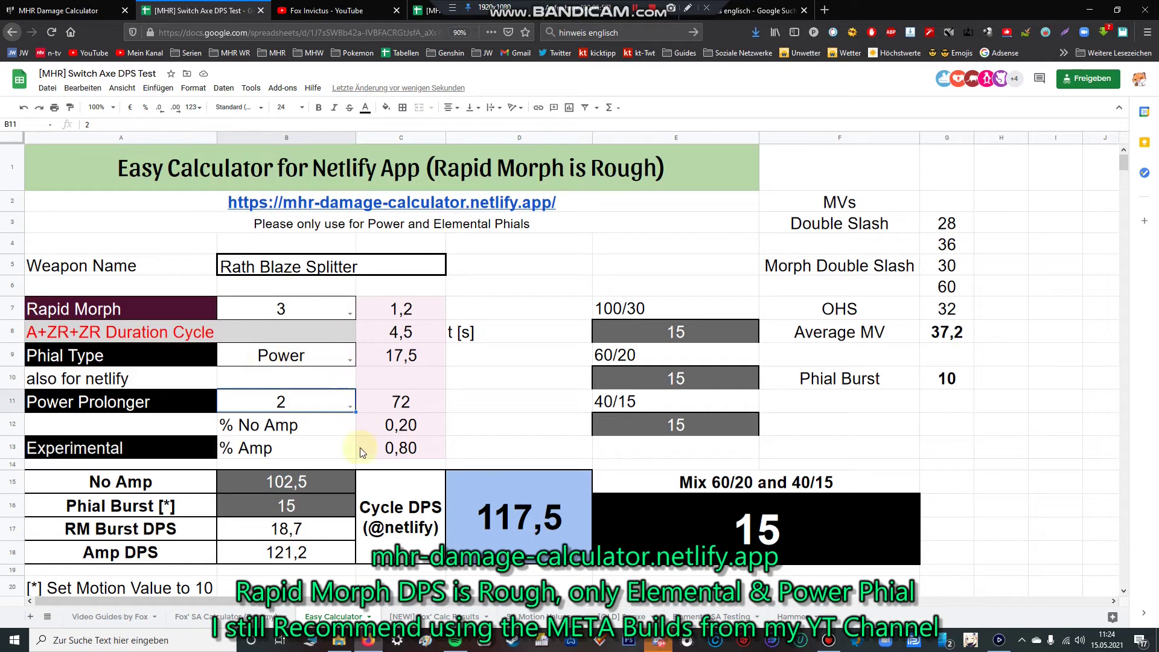
Step: Change the calculator's motion value from 37 to 10 for the phial burst
left_click(63, 10)
left_click_drag(769, 135, 580, 138)
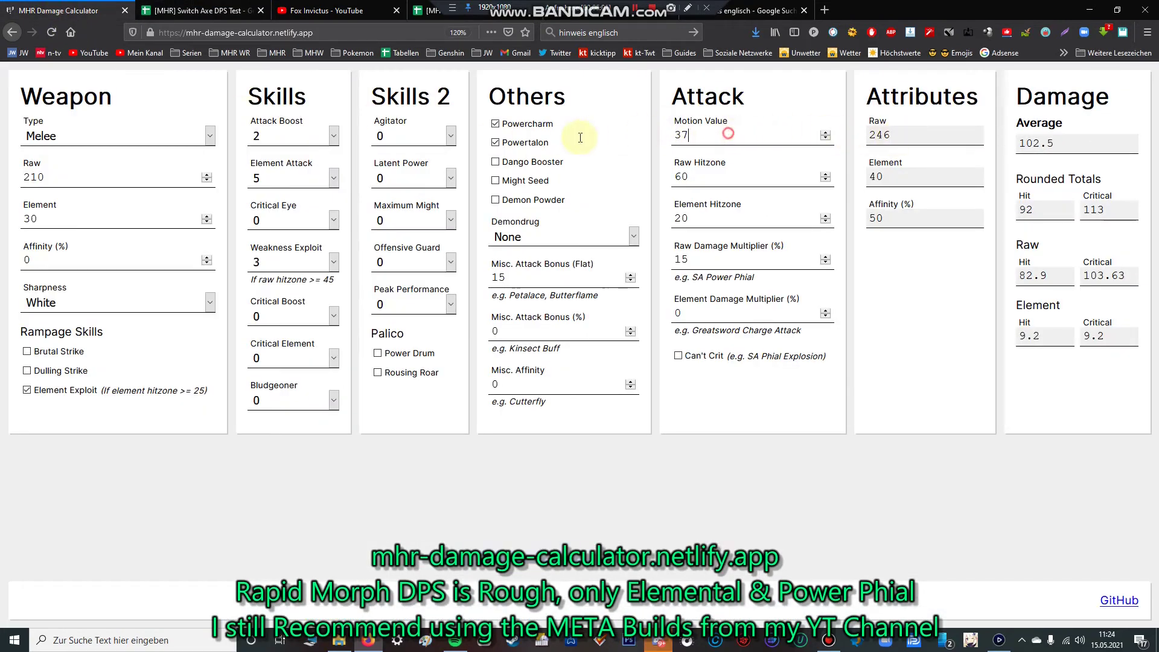
type("10")
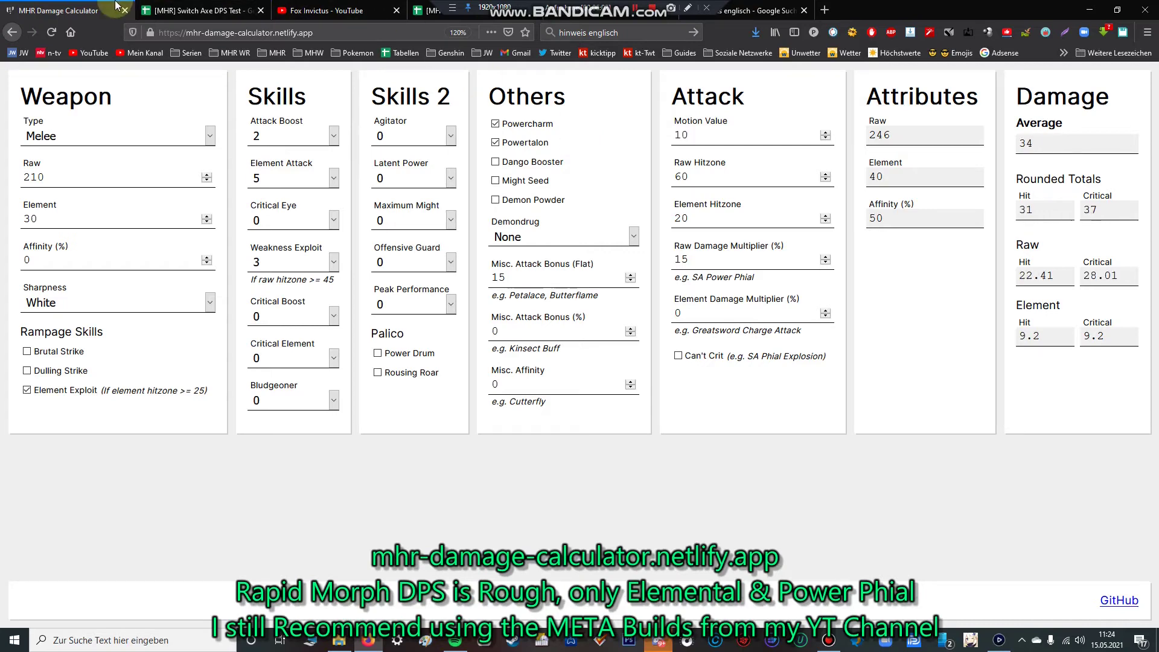
left_click(194, 10)
left_click(329, 11)
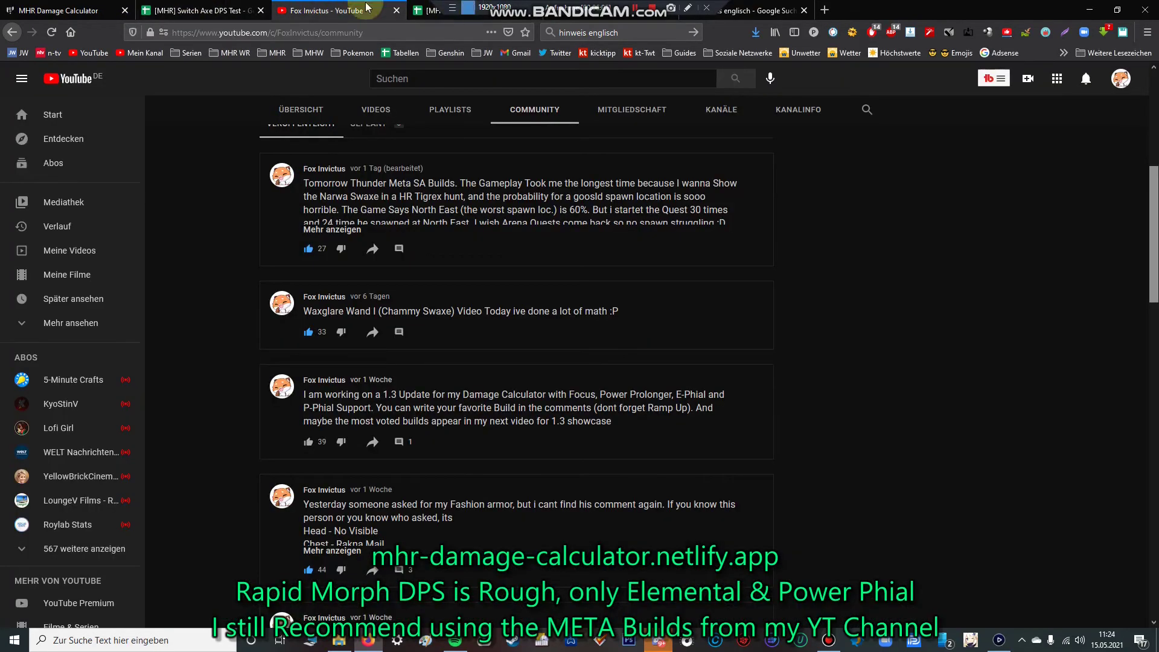
left_click(63, 6)
Step: Enter 34 as the Phial Burst damage in B16
left_click(193, 10)
left_click(289, 508)
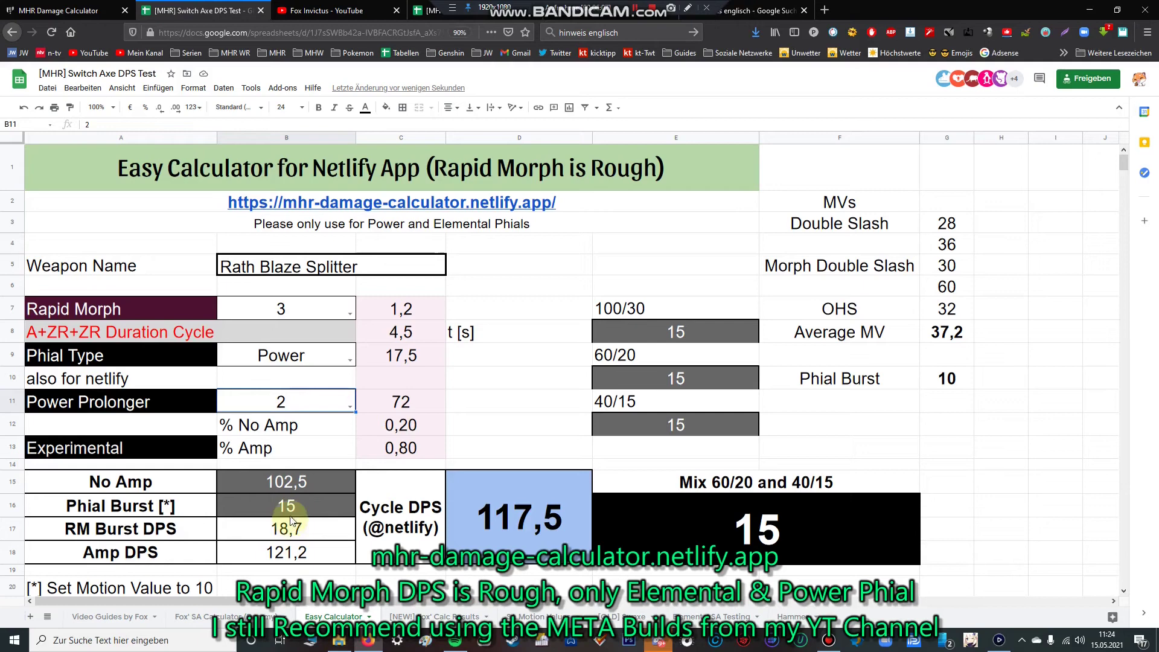
type("34")
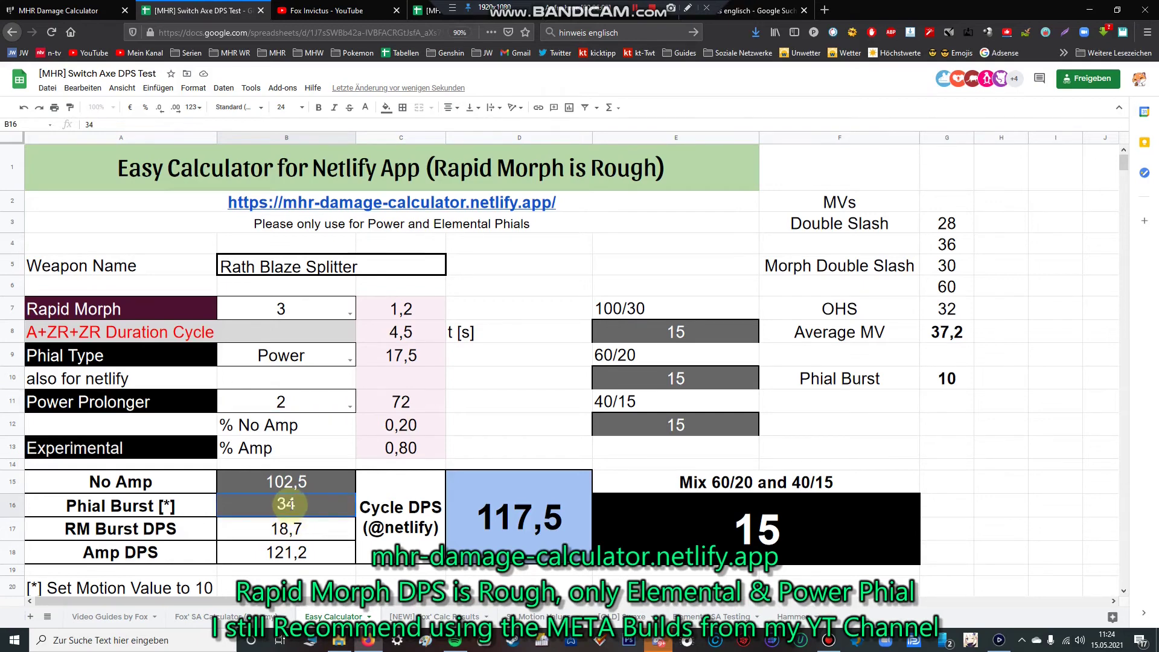
key("Return")
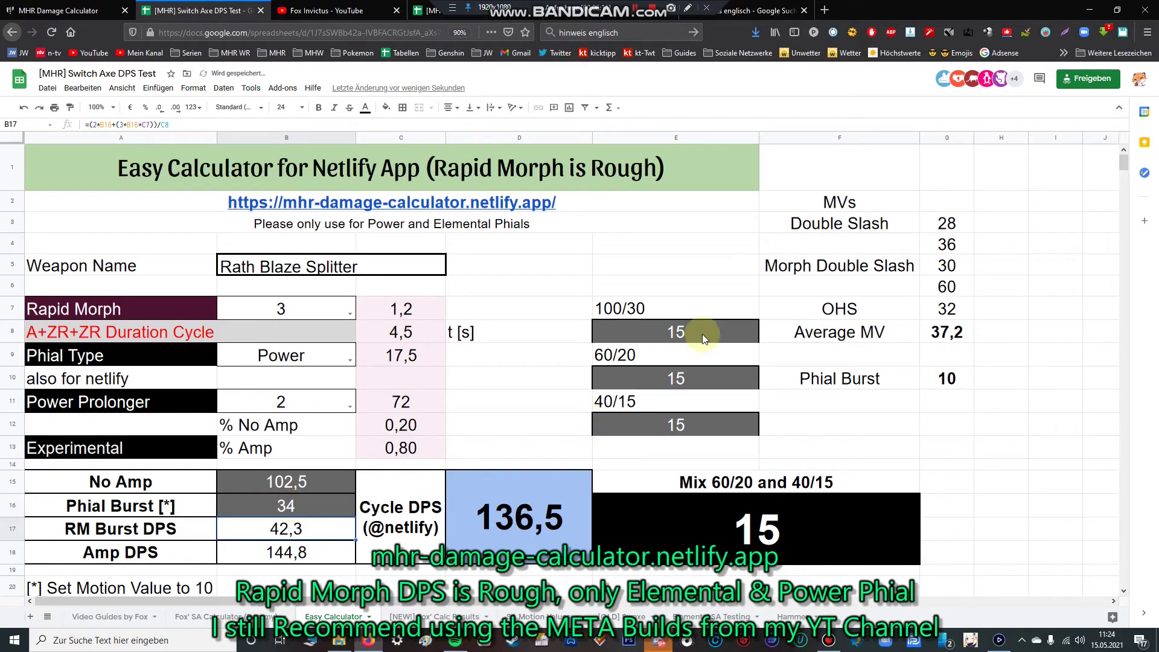
Step: Clear the 100/30 value in E8 and enter 136,5 as the 60/20 value in E10
left_click(688, 333)
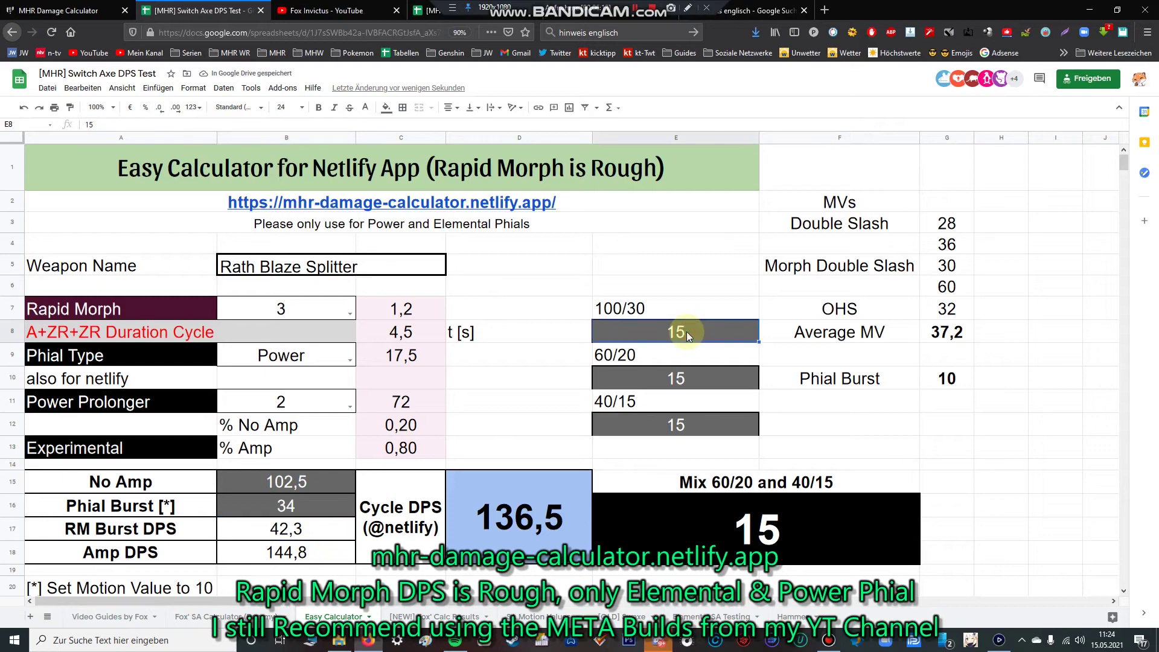
key("Delete")
left_click(691, 379)
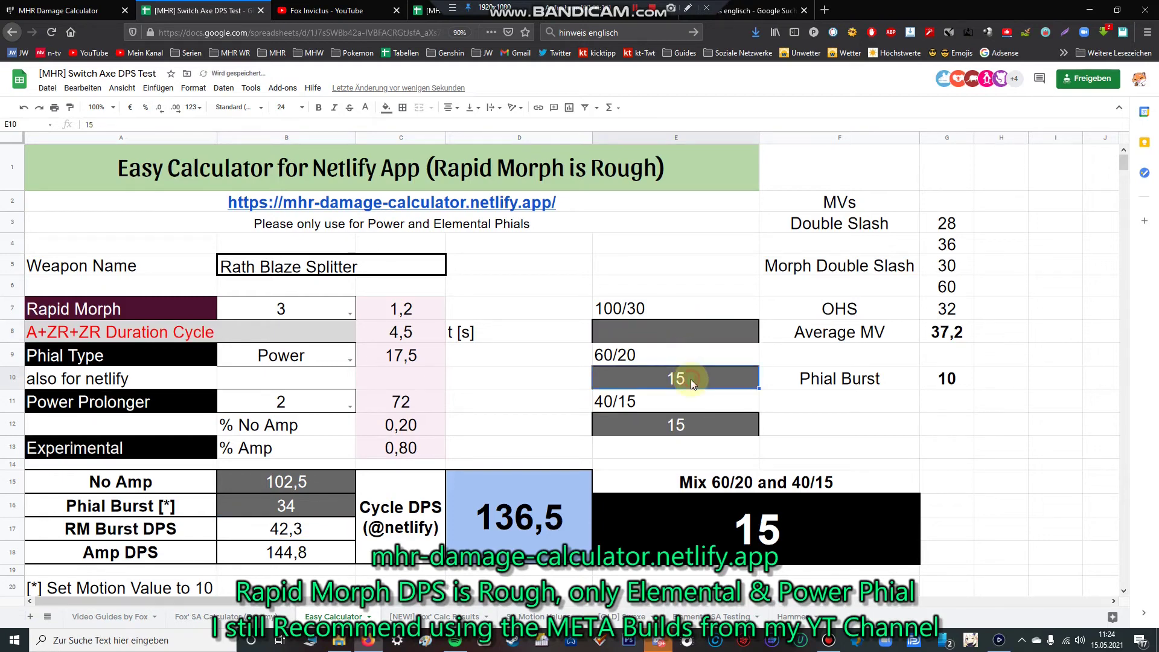
type("136")
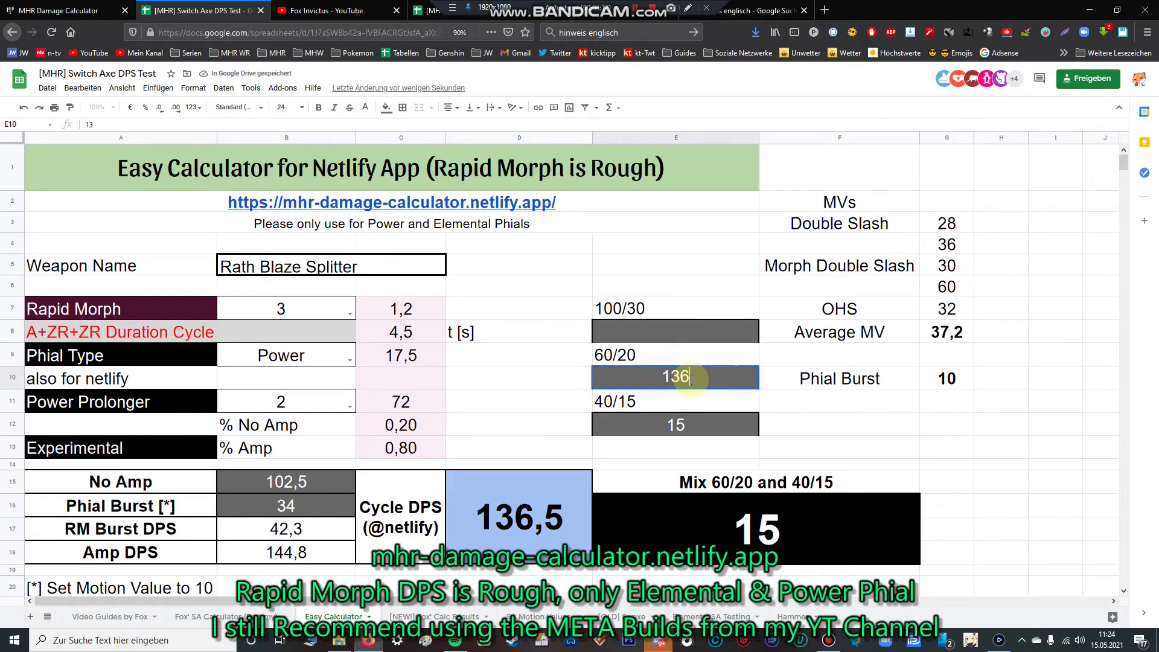
type(",5")
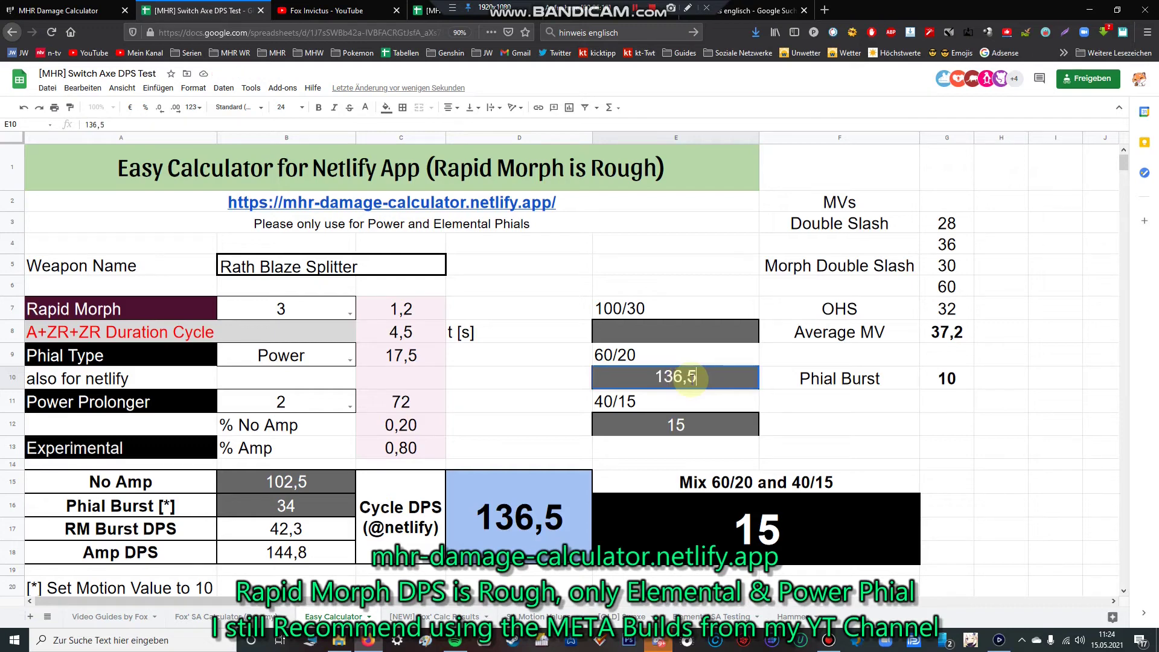
left_click(697, 422)
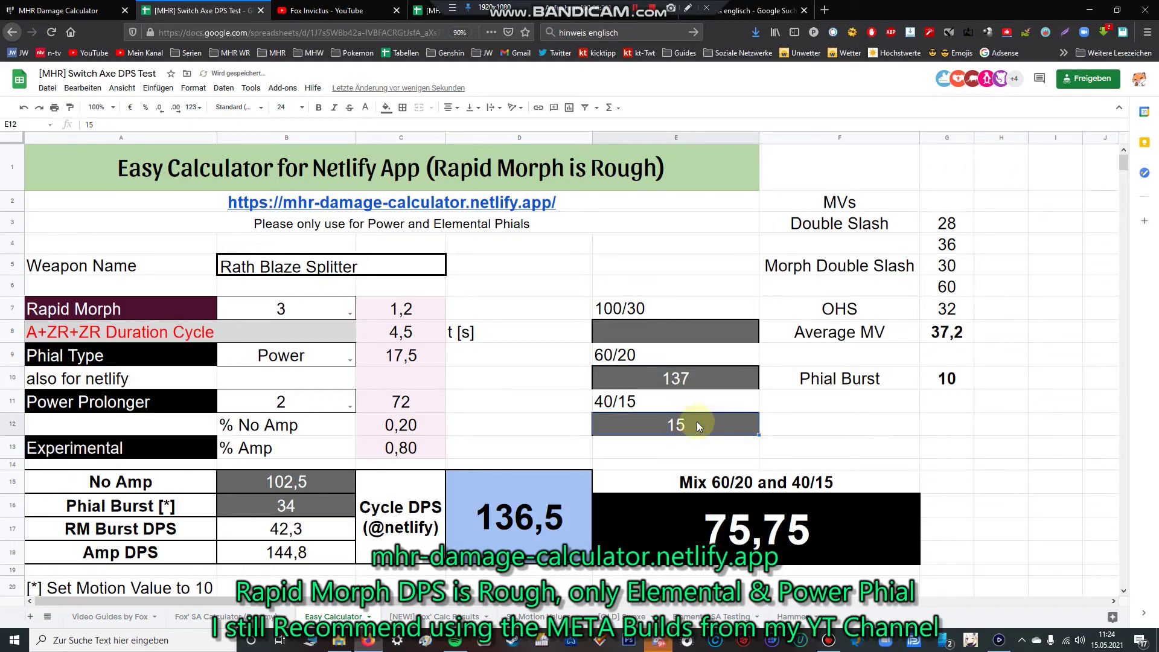
Step: Replace the calculator's motion value of 10 with 37
left_click(324, 481)
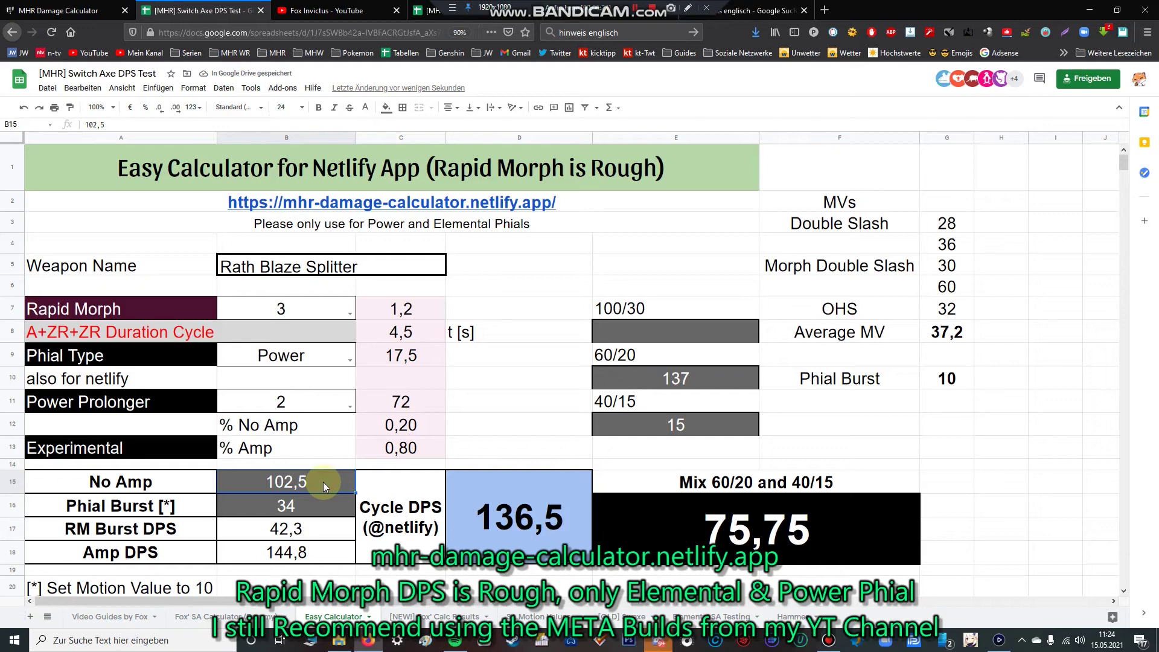
left_click(68, 7)
left_click(702, 136)
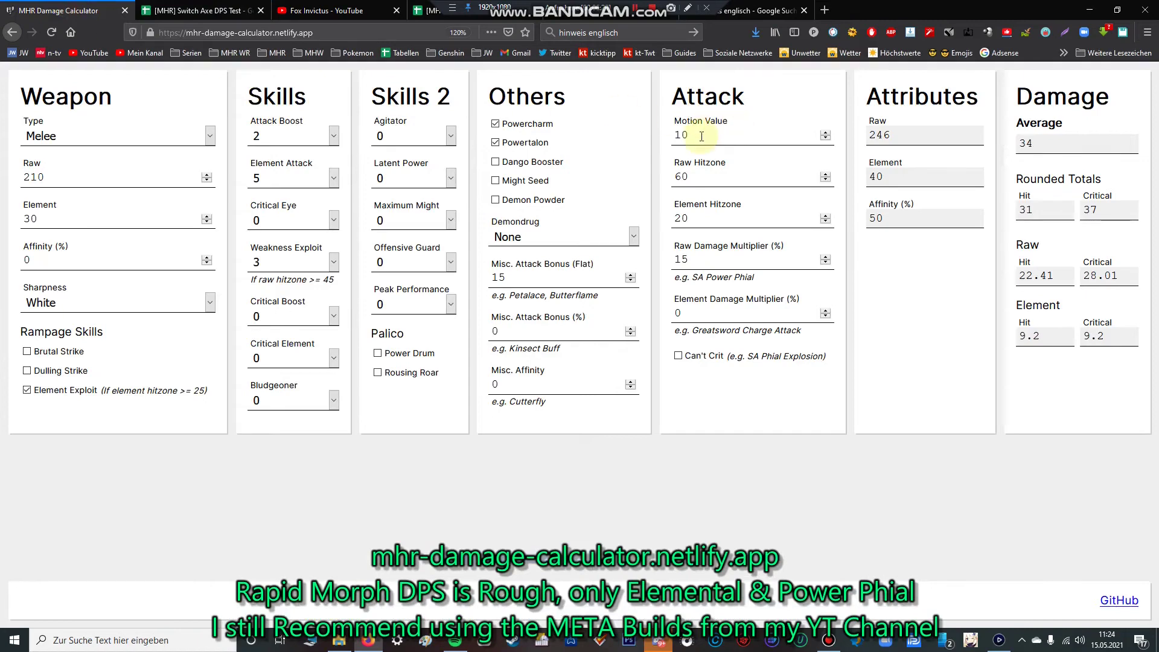
left_click_drag(692, 138, 646, 136)
left_click(193, 10)
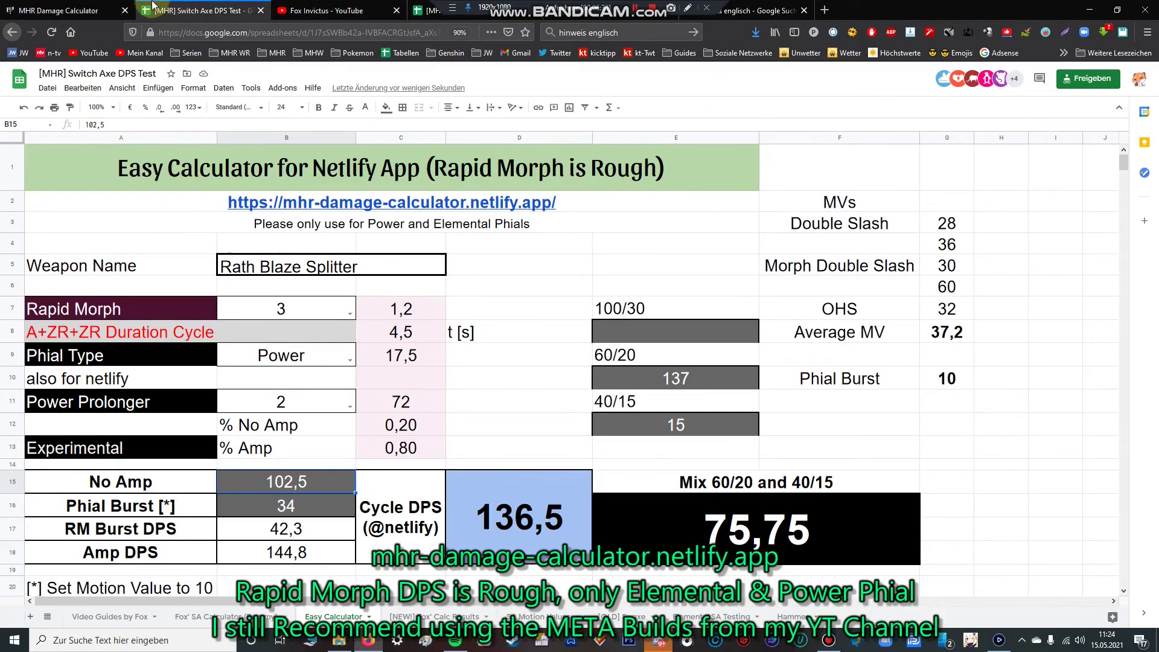
left_click(88, 6)
left_click(193, 10)
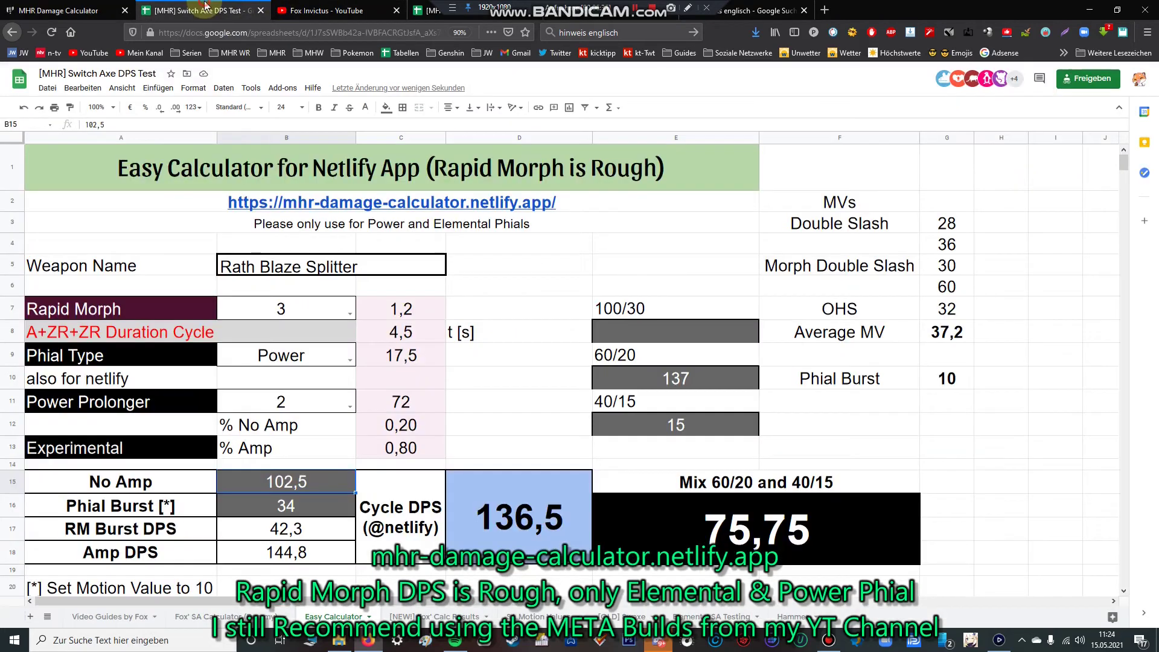
left_click(54, 8)
type("3")
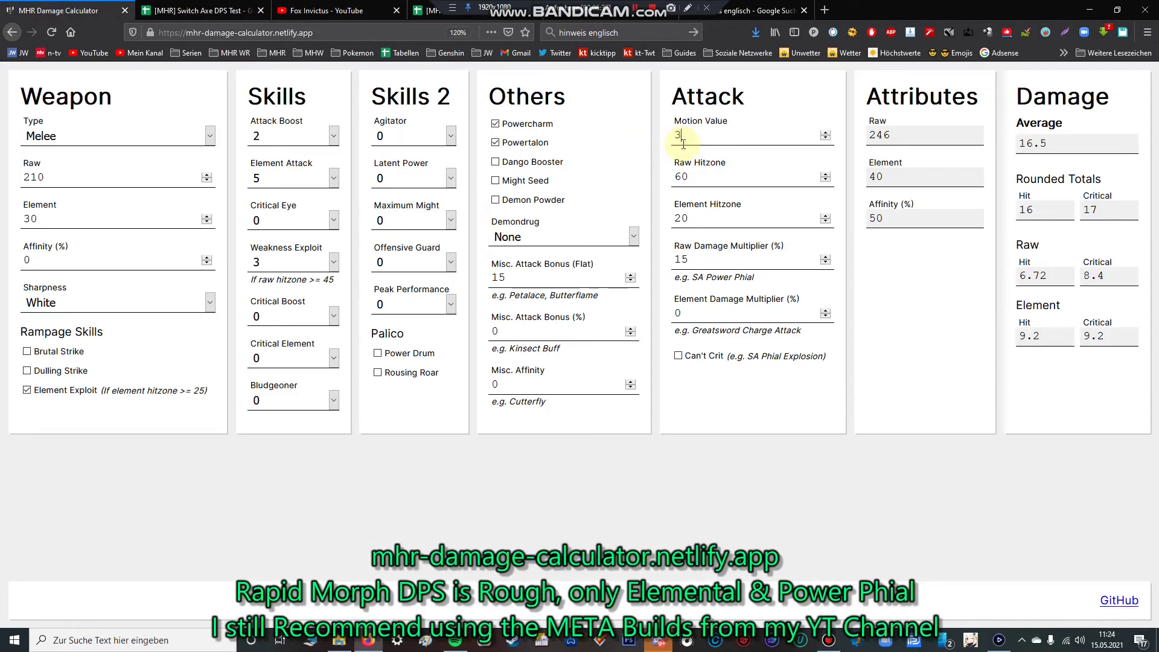
type("7")
Step: Set raw hitzone to 40 and element hitzone to 15, yielding a 62 average damage
left_click(694, 177)
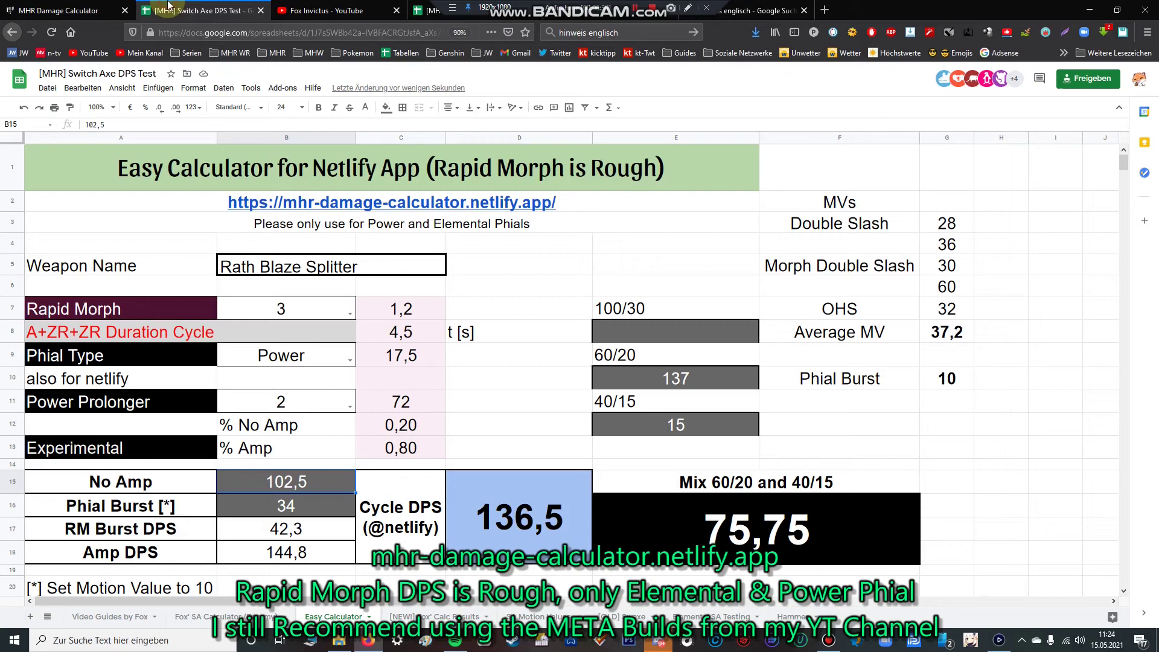
left_click(60, 11)
left_click_drag(700, 178, 662, 178)
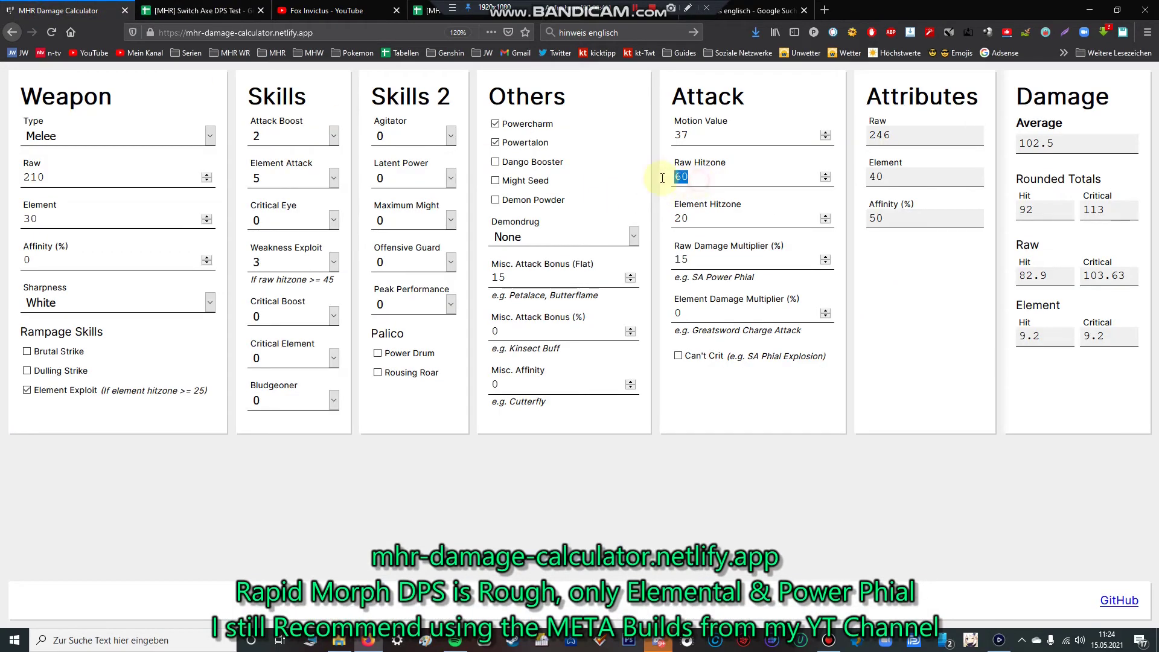
type("35")
left_click(200, 10)
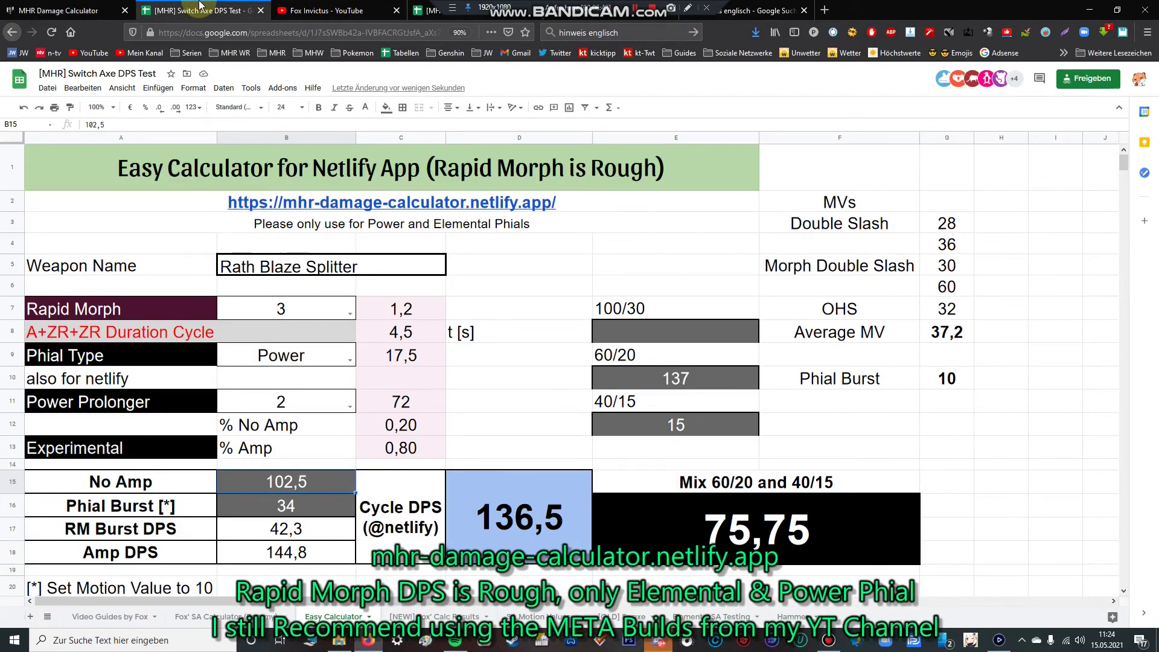
left_click(60, 10)
left_click_drag(702, 219, 638, 218)
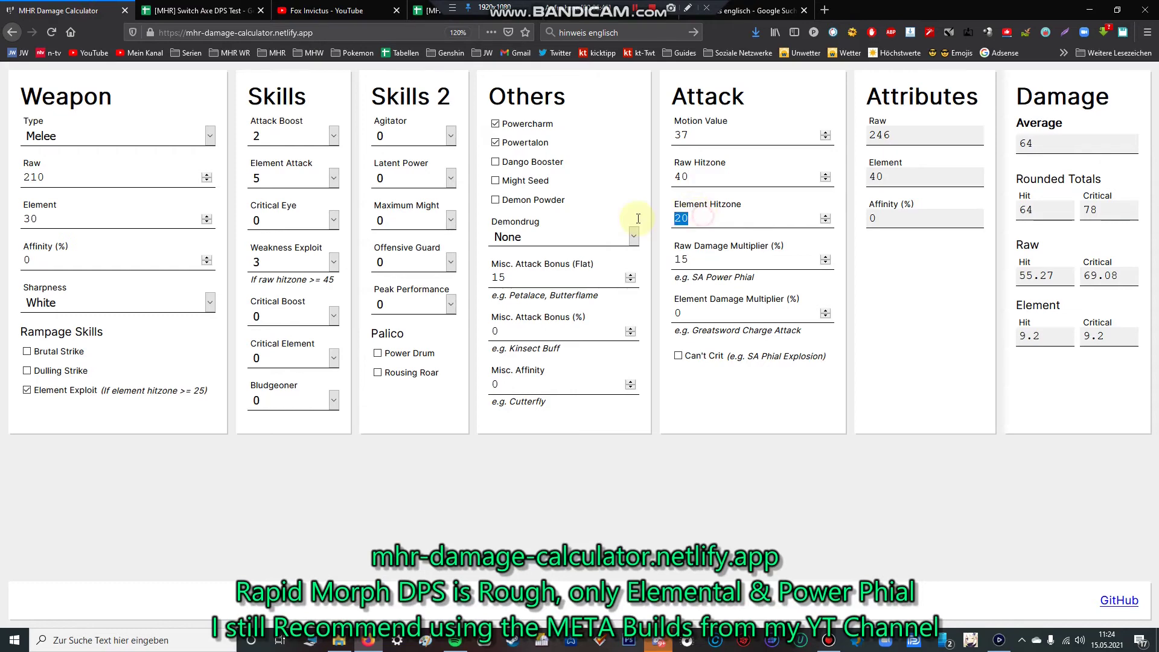
type("15")
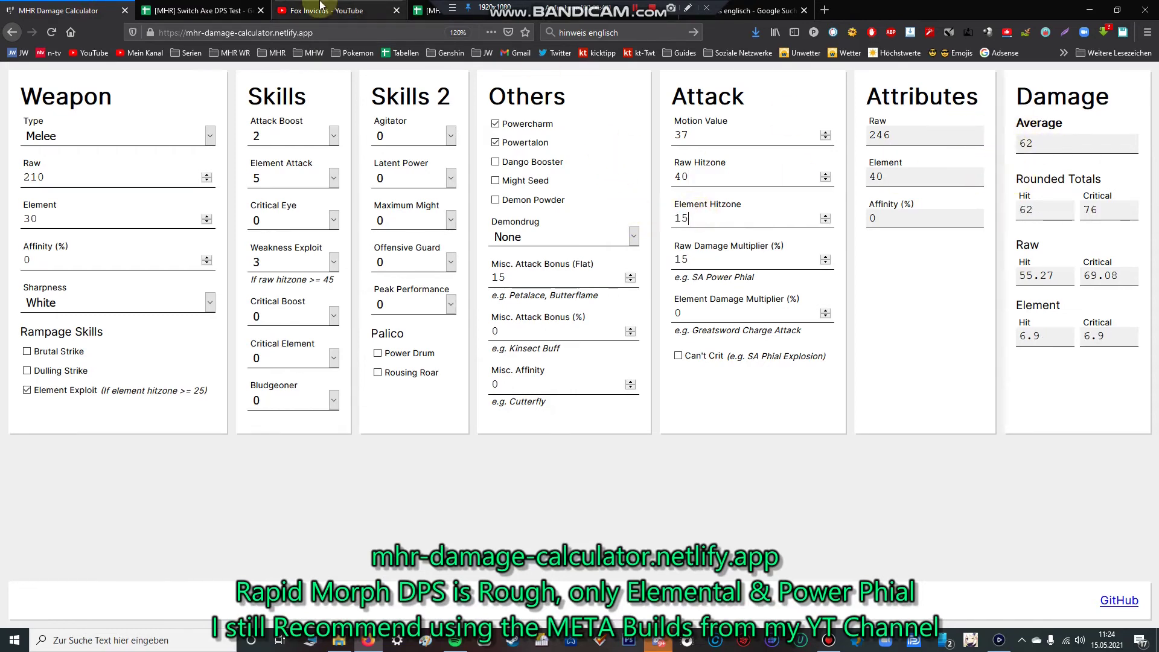
left_click(199, 10)
left_click(317, 470)
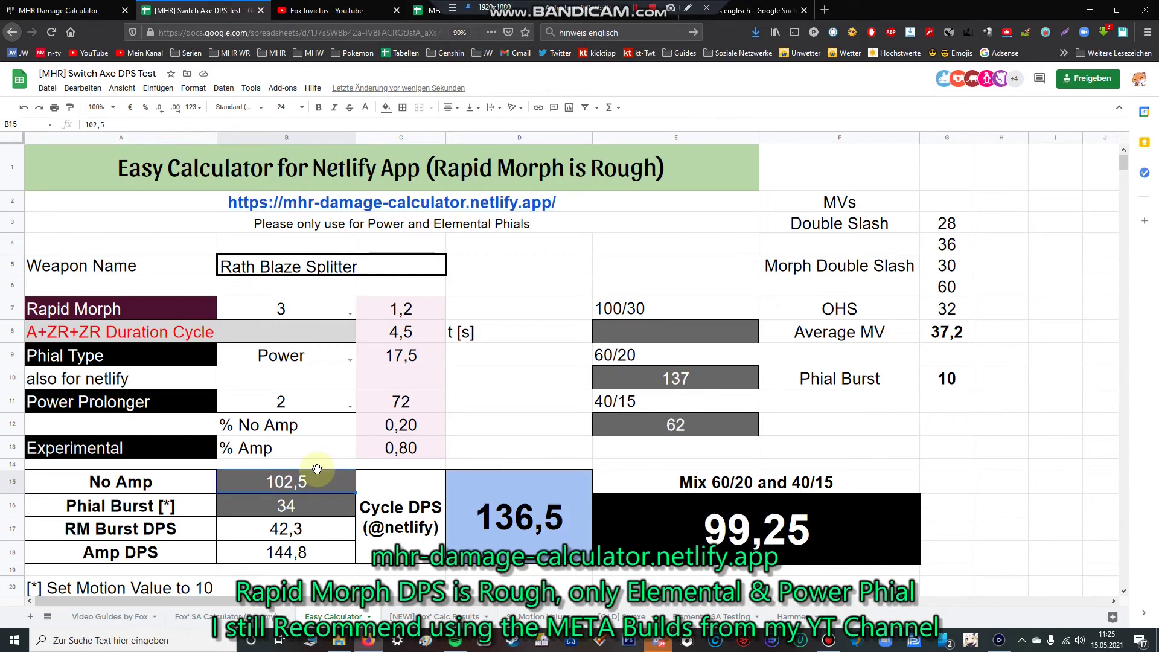
Step: Enter 62 as No Amp damage and relabel A15 'No Amp (MV=37)'
type("62")
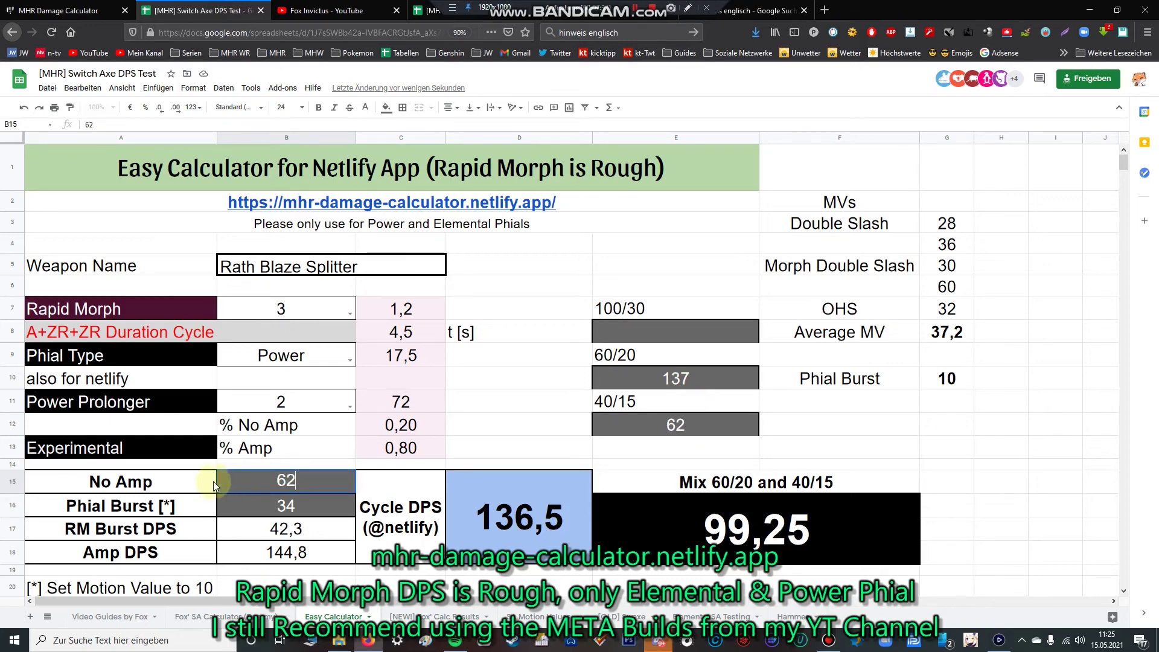
left_click(213, 480)
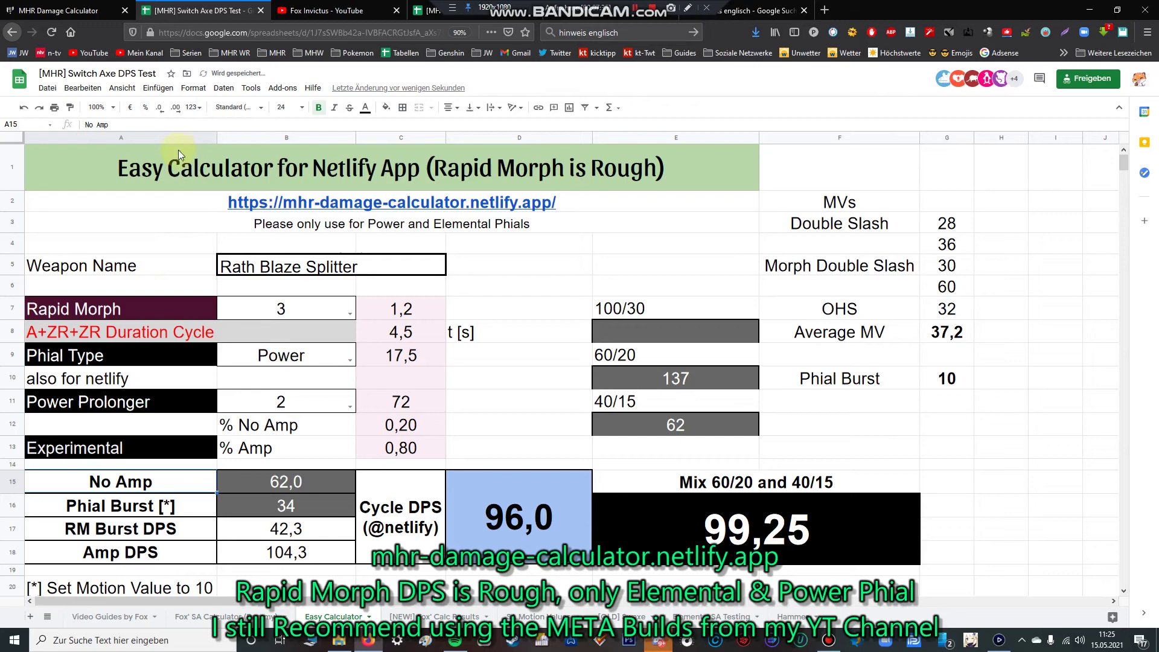
key("Return")
type("(")
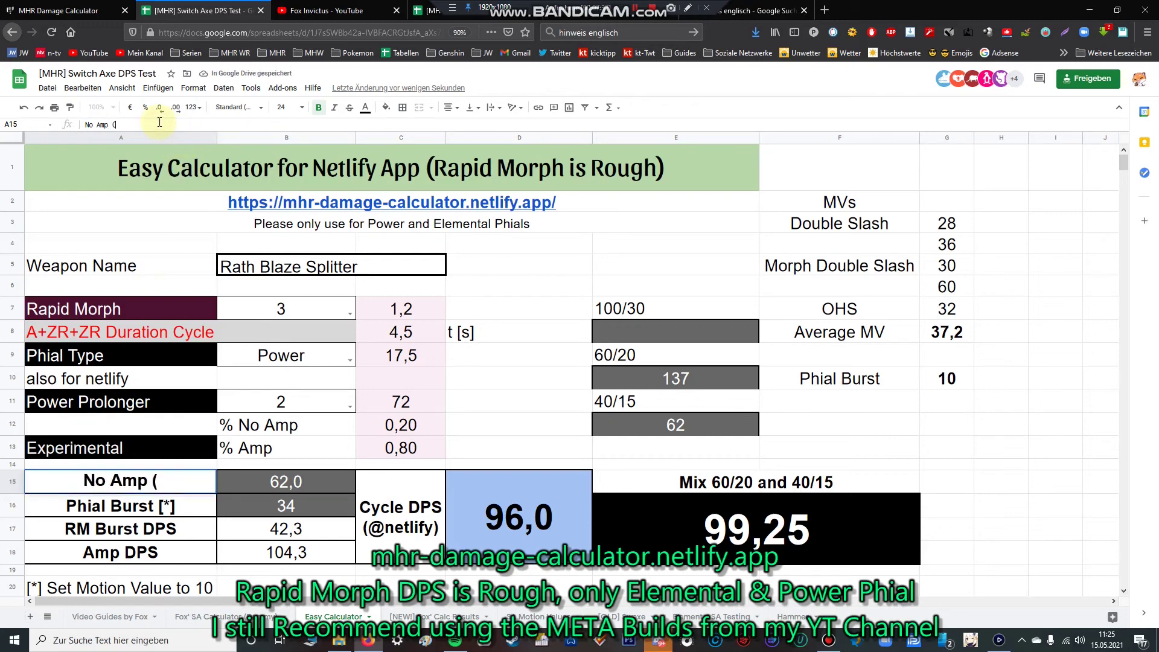
type("MV")
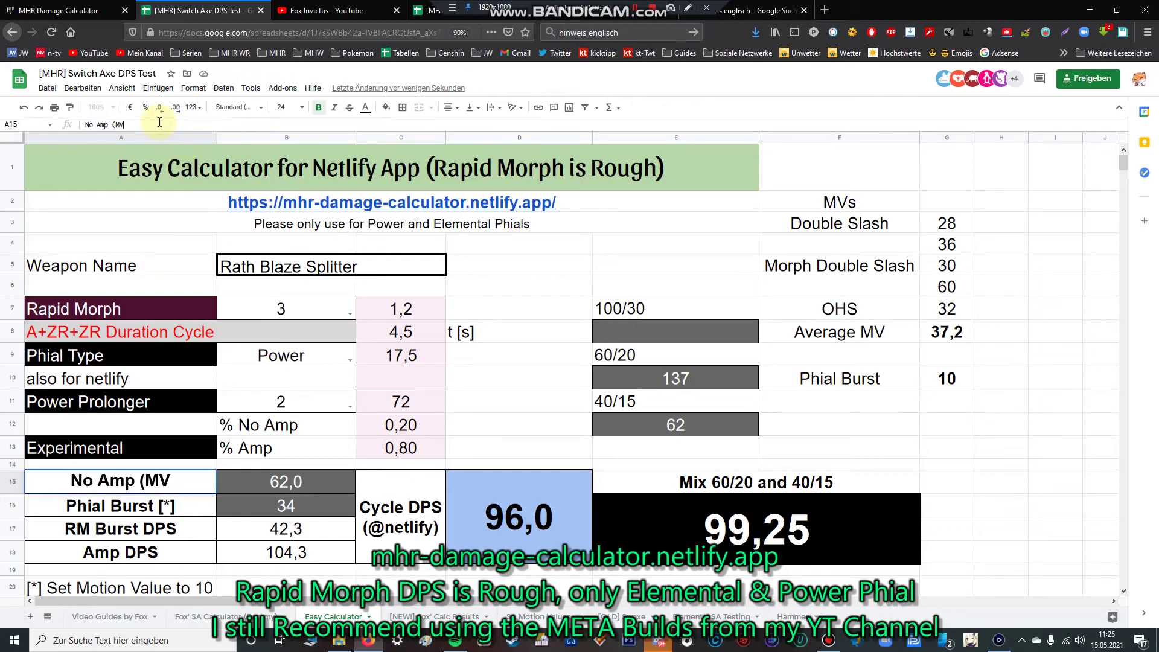
type("=37")
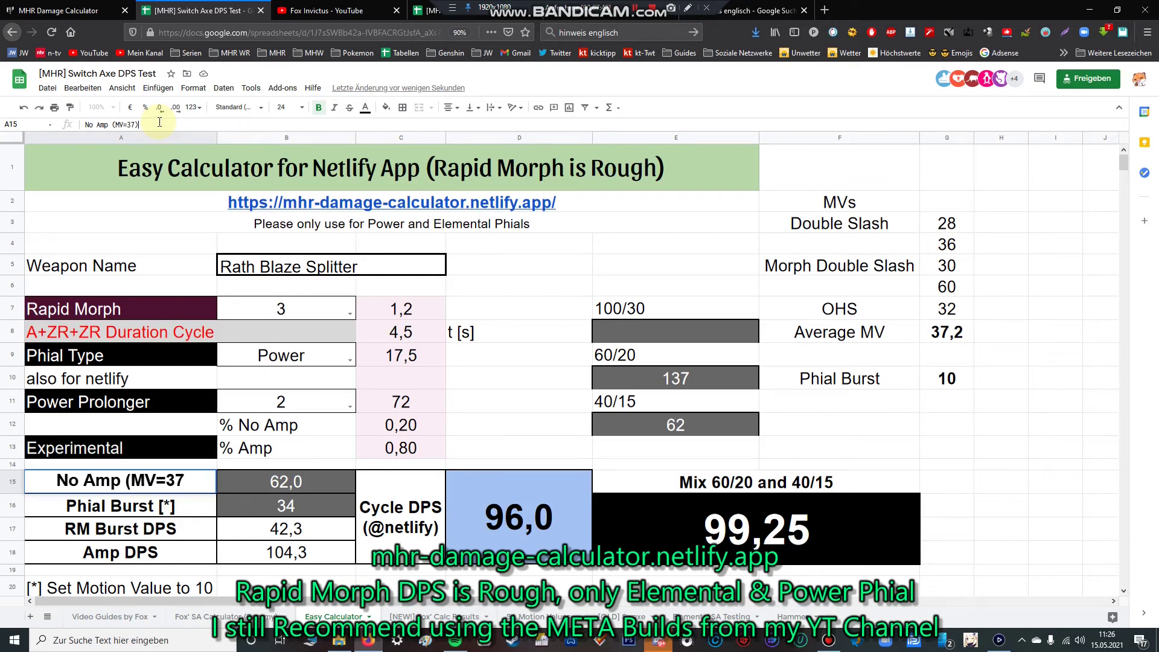
left_click(166, 506)
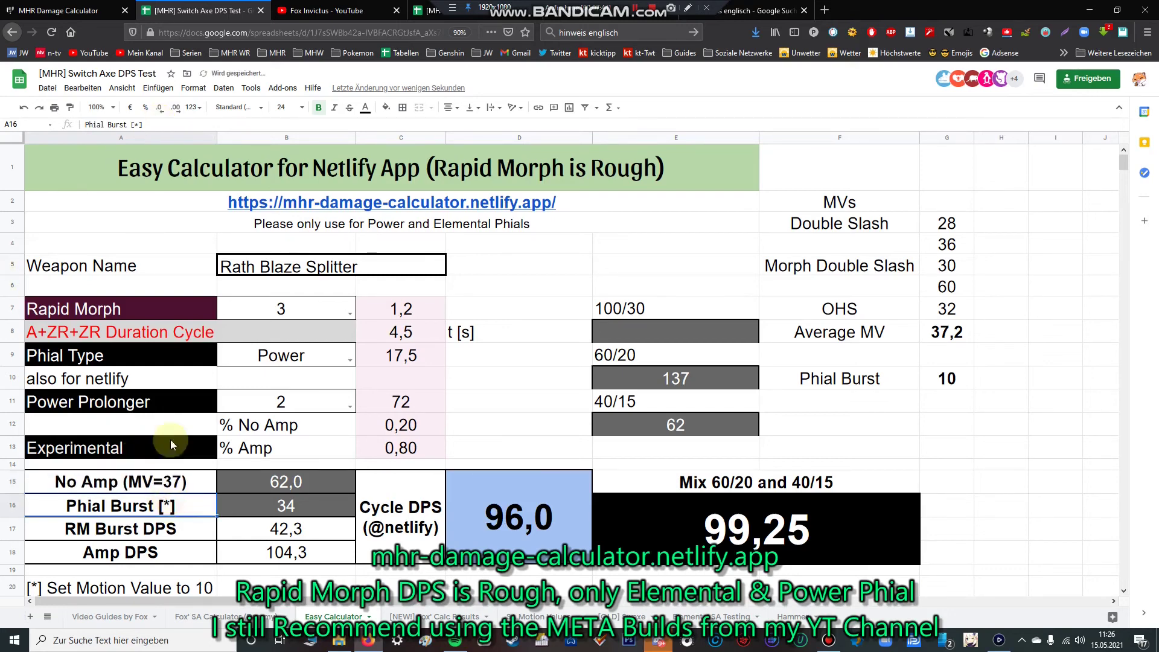
Step: Relabel A16 as 'Phial Burst (MV=10)'
left_click(139, 123)
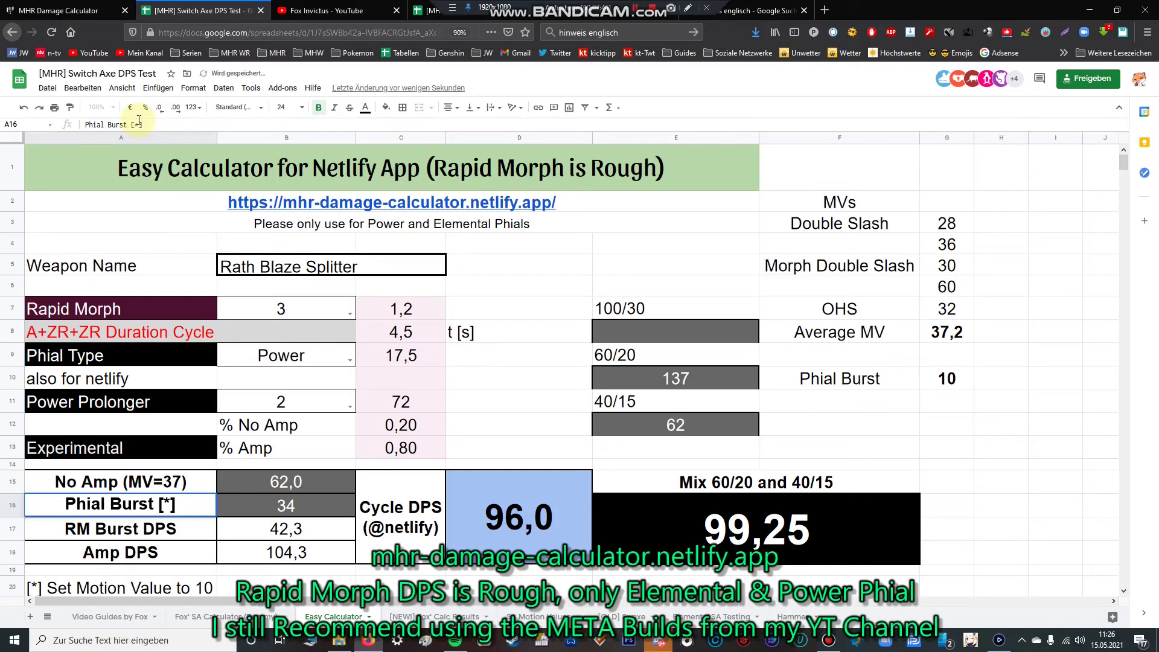
key("BackSpace")
key("BackSpace")
key("Delete")
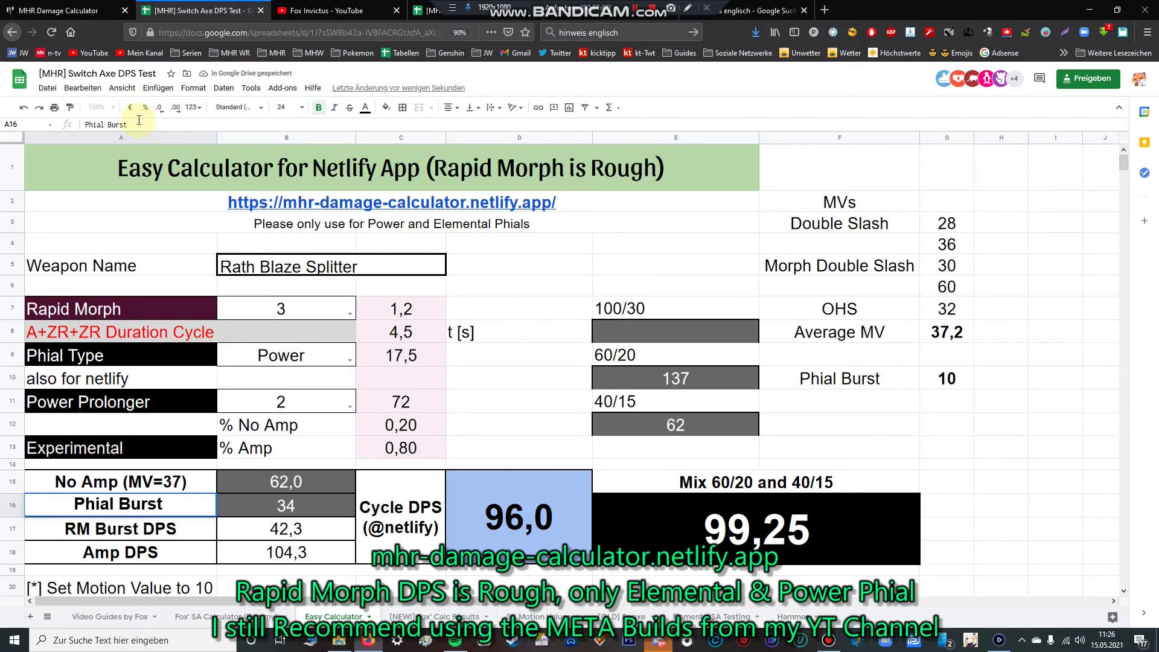
type("MV")
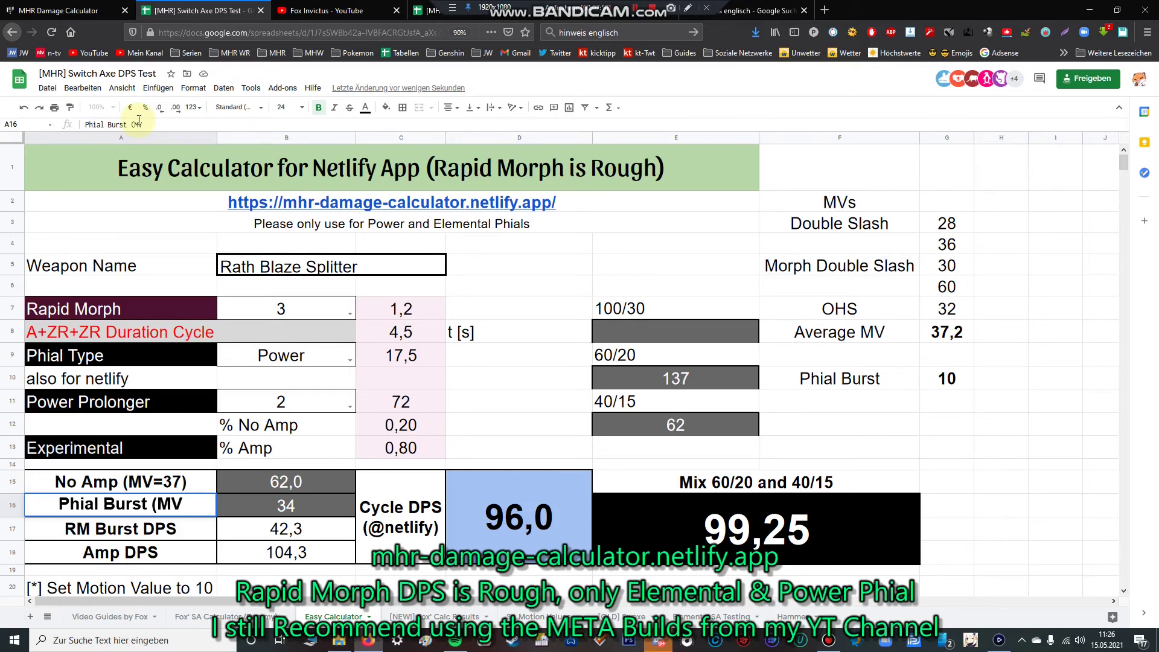
type("=10")
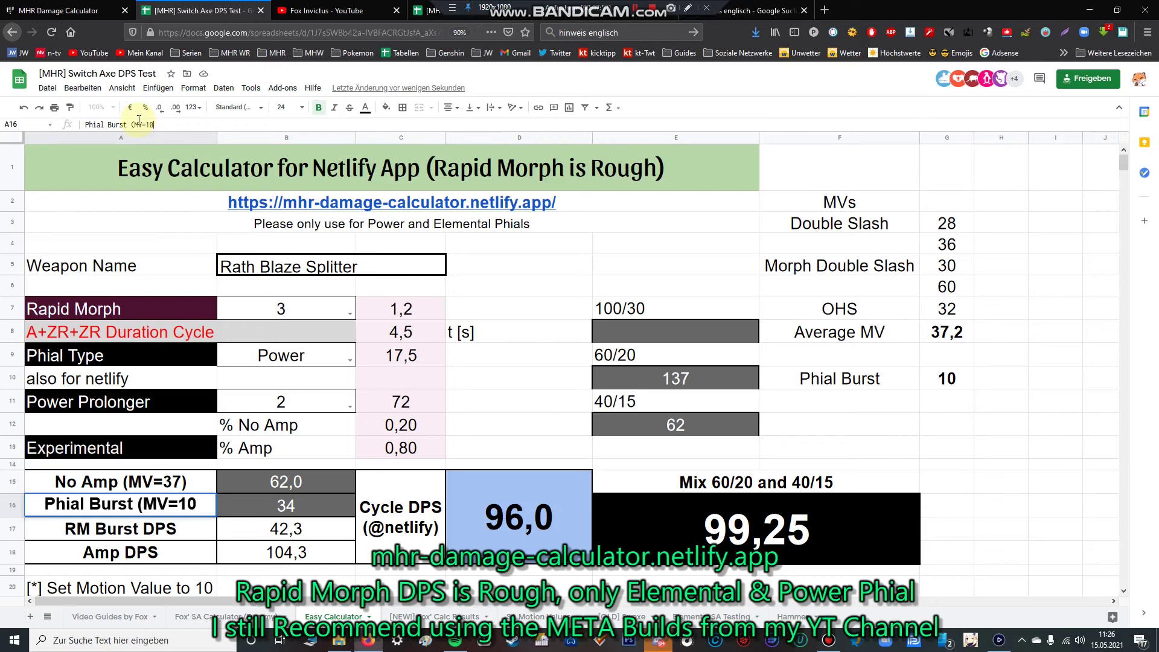
type(")")
key("Return")
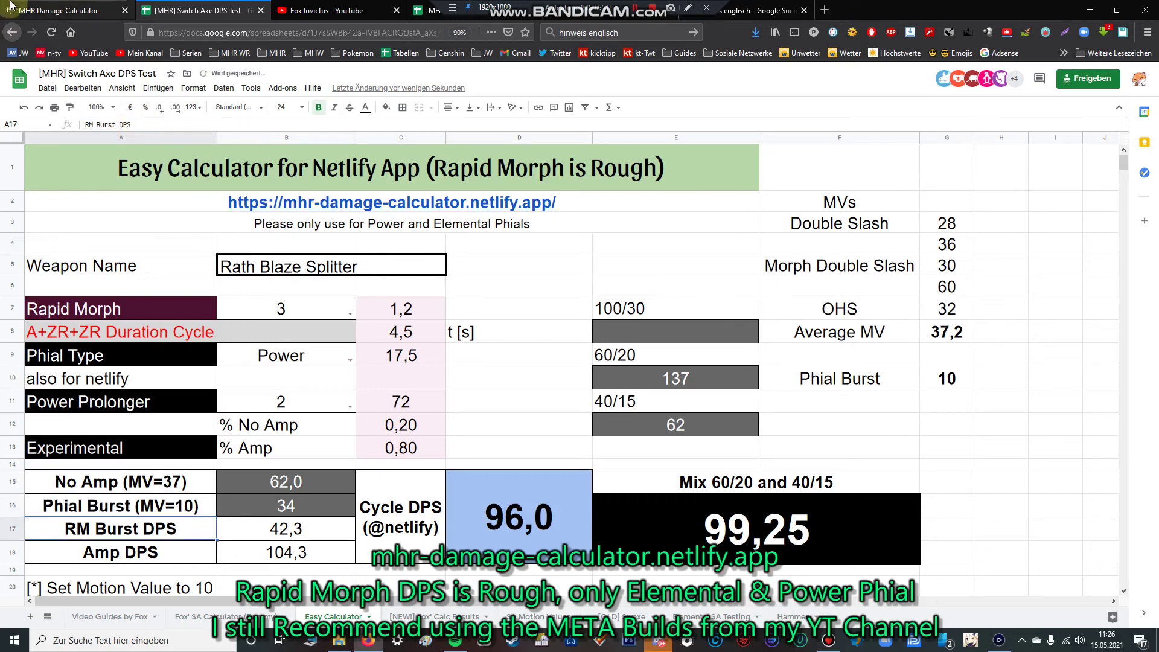
Step: Set the calculator's motion value back to 10
left_click(10, 6)
left_click_drag(694, 135, 669, 135)
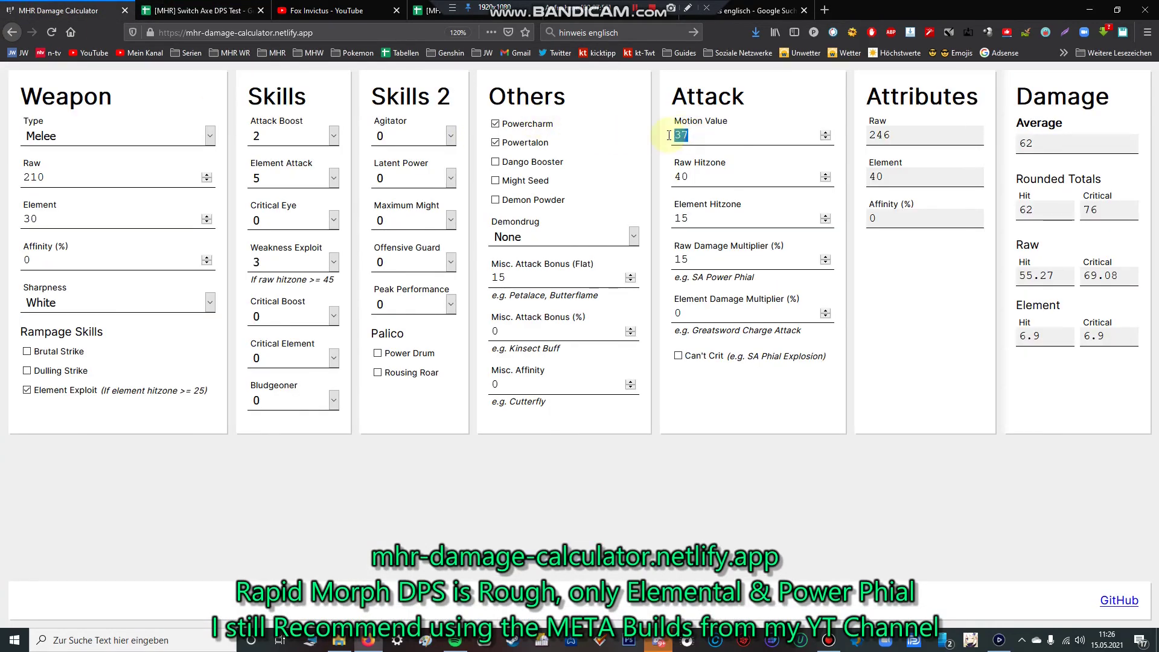
type("10")
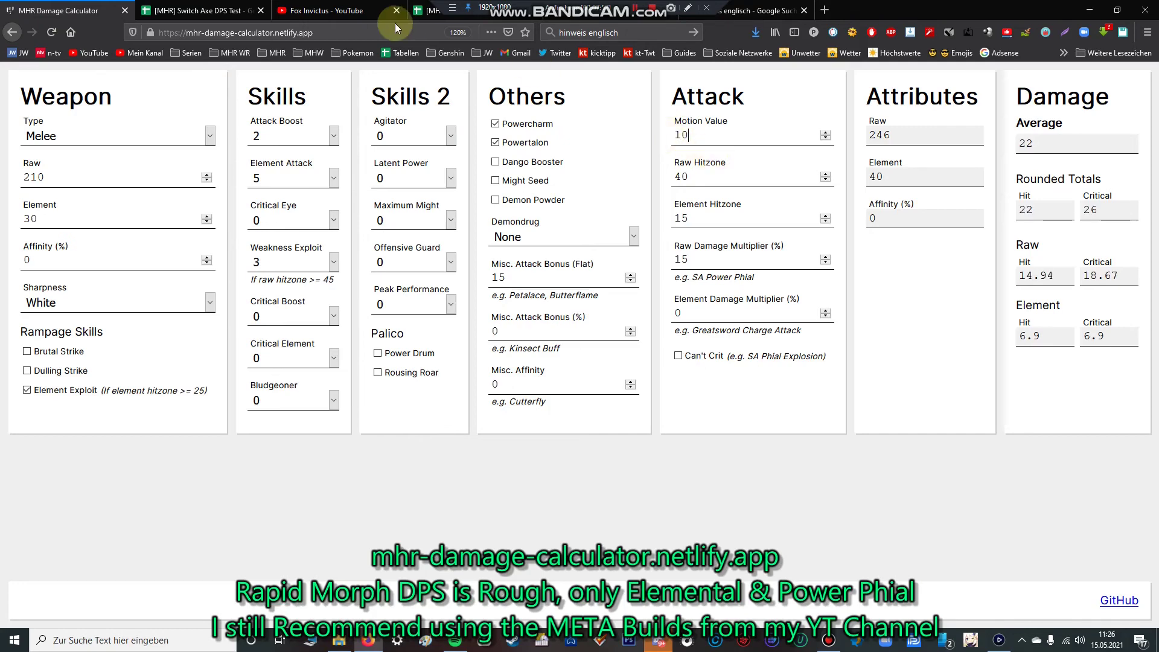
left_click(199, 11)
Step: Enter 22 as Phial Burst in B16 and 84 as the 40/15 result in E12, then check the 110.25 mix result
left_click(287, 501)
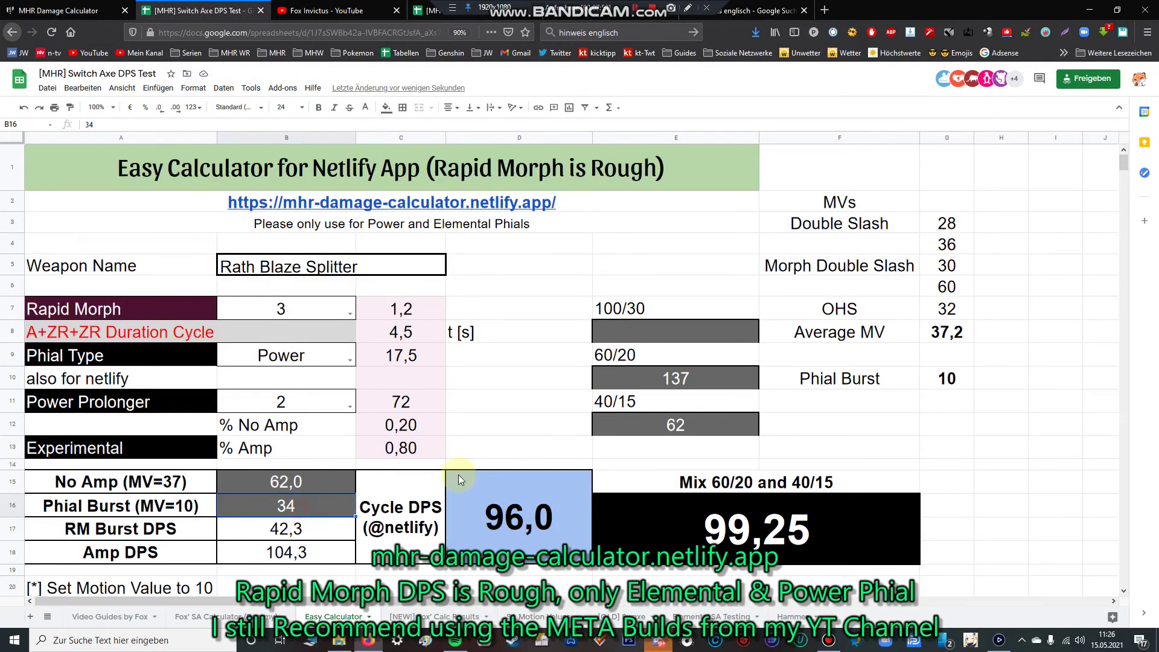
type("22")
key("Return")
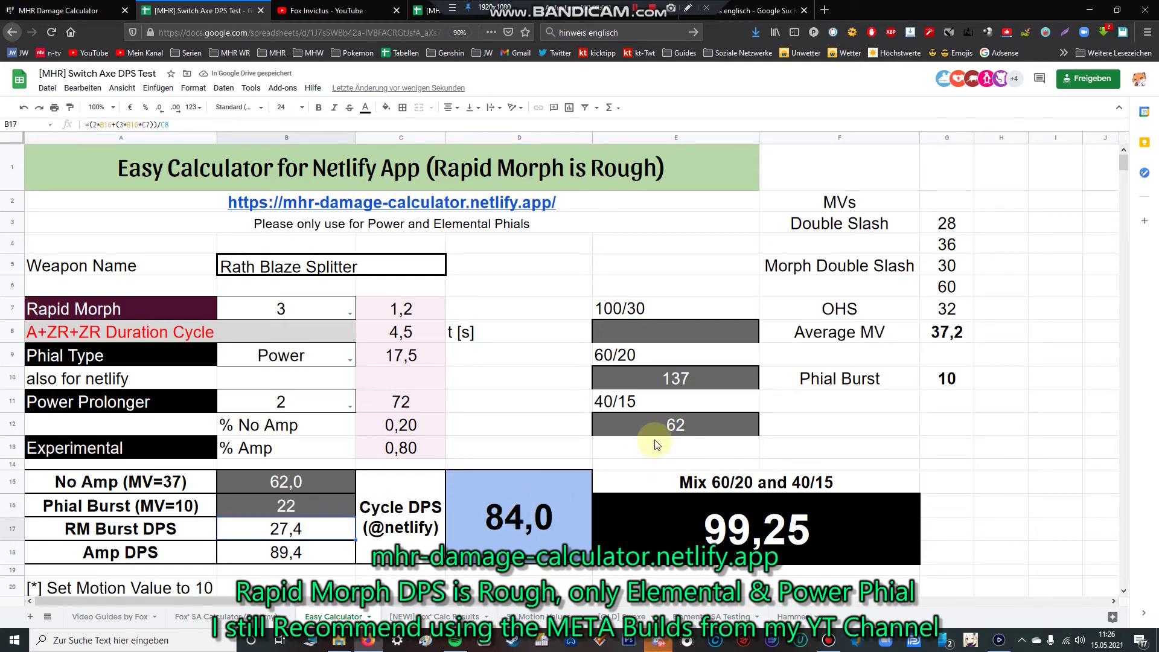
left_click(669, 426)
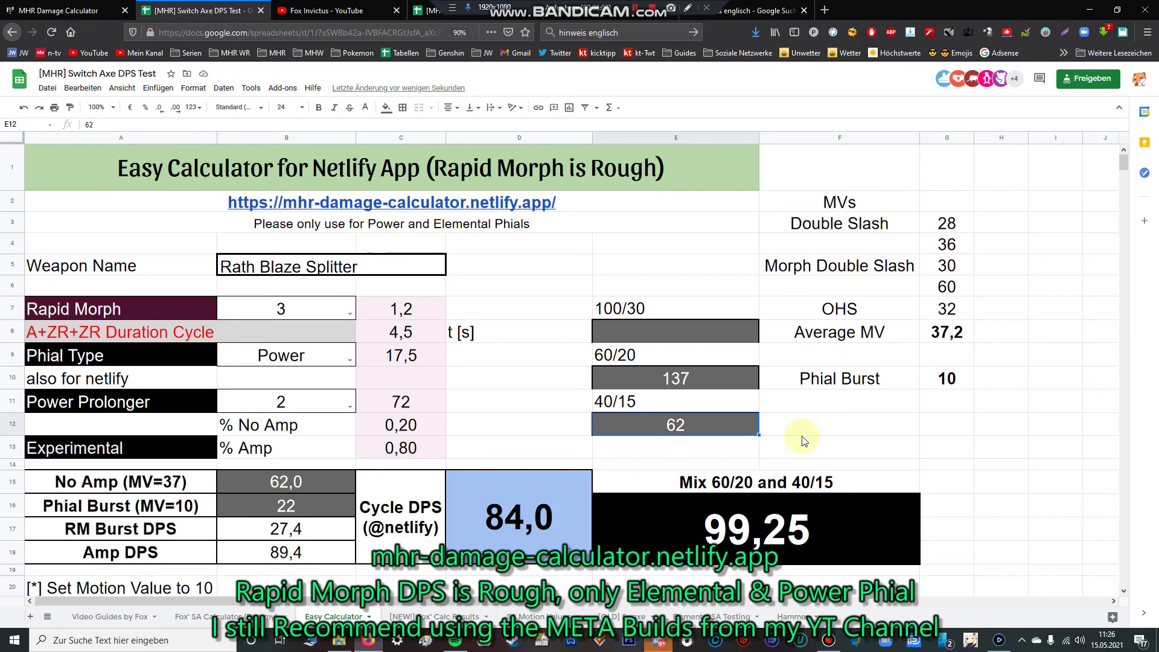
type("84")
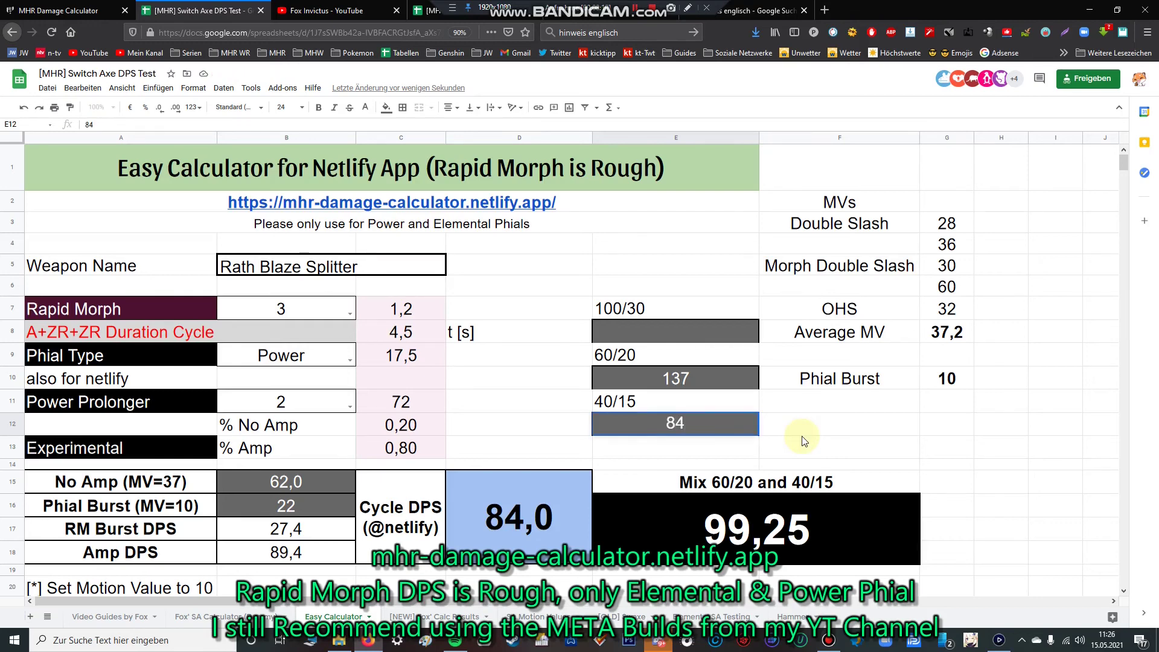
key("Return")
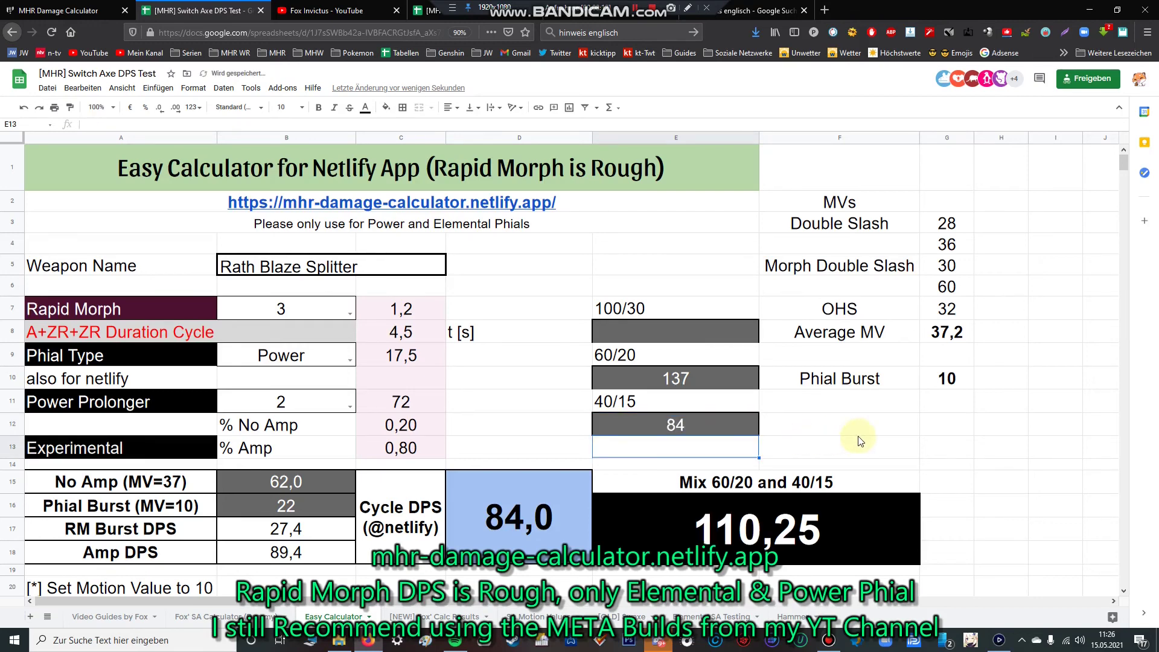
left_click(766, 504)
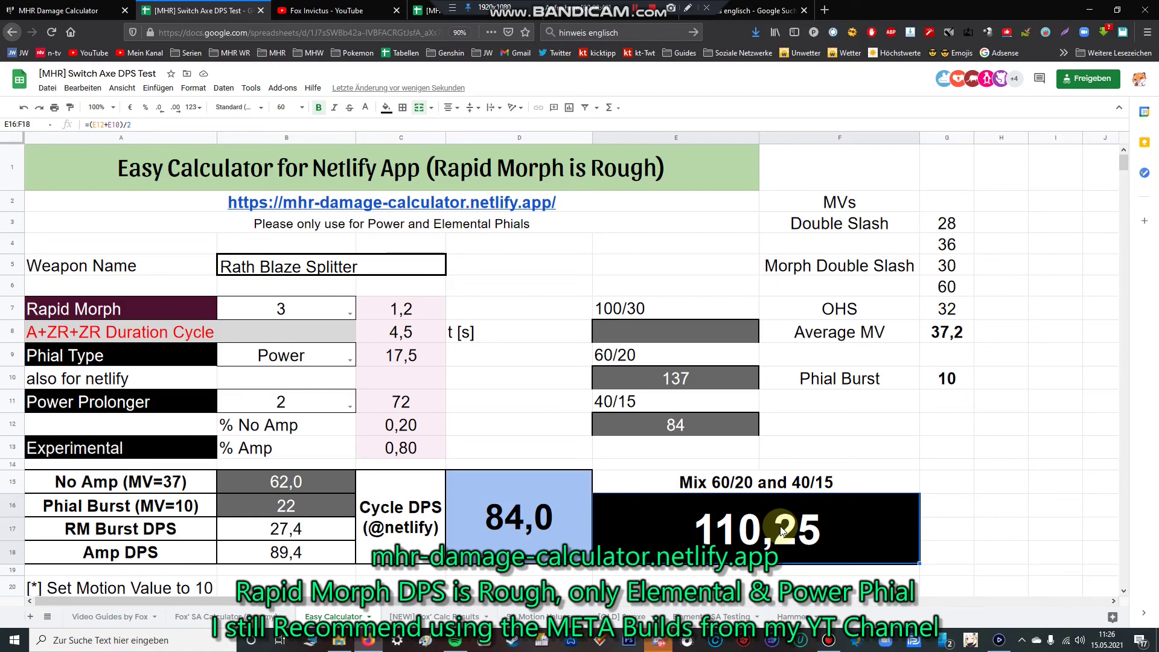
Step: Return to the MHR Damage Calculator browser tab
left_click(43, 6)
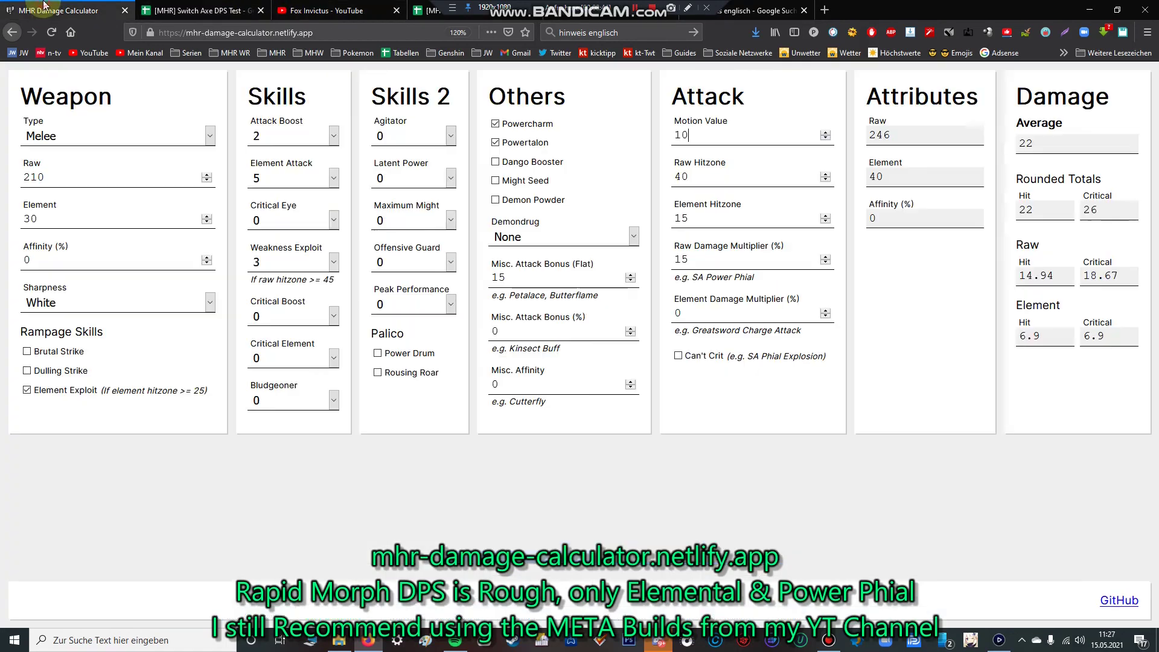